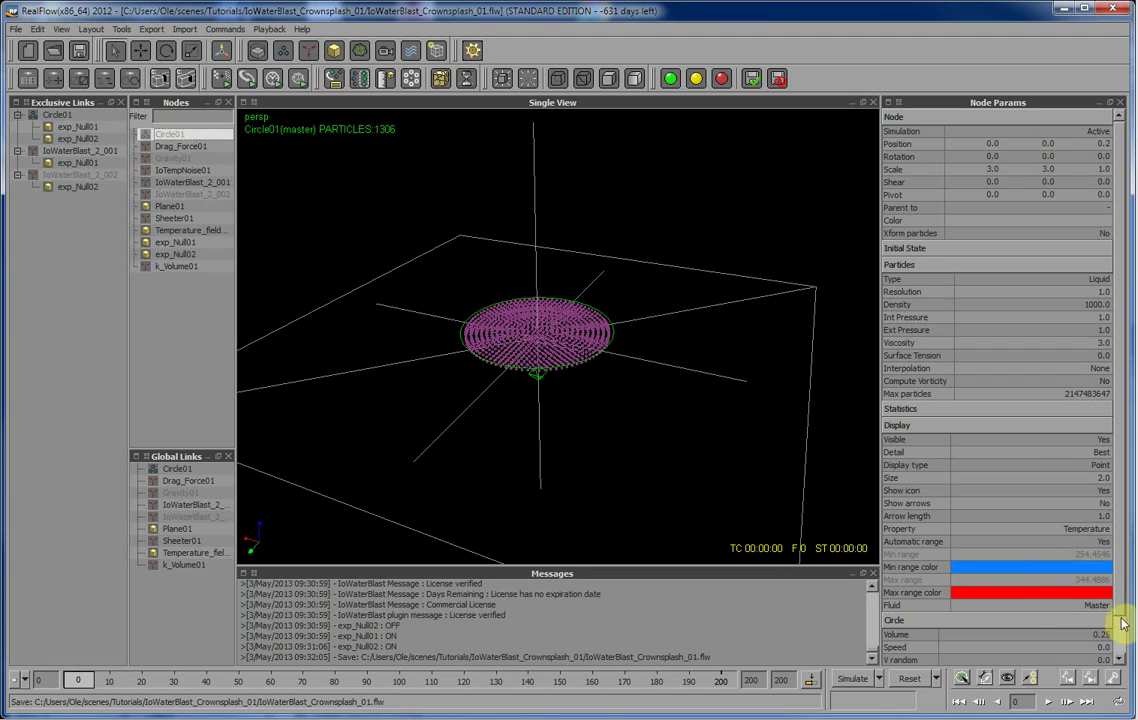
Review the display and emission parameters of the Circle01 emitter and the settings of Drag_Force01.
scroll(1090, 625, "down", 1)
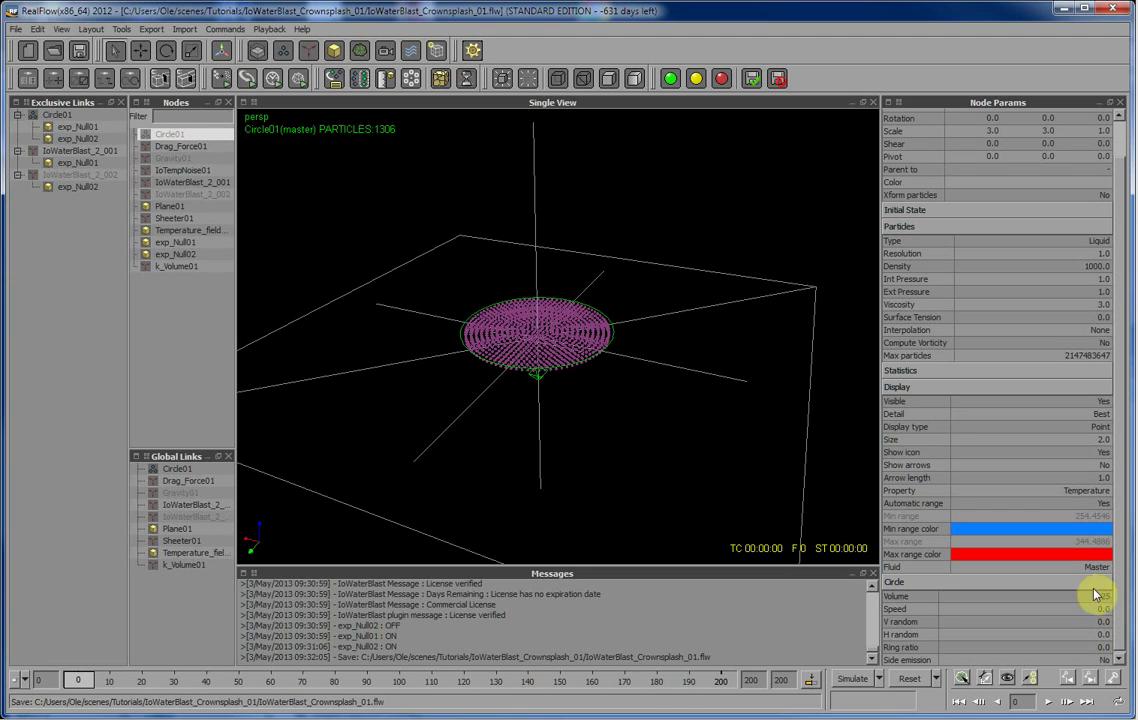
left_click(212, 148)
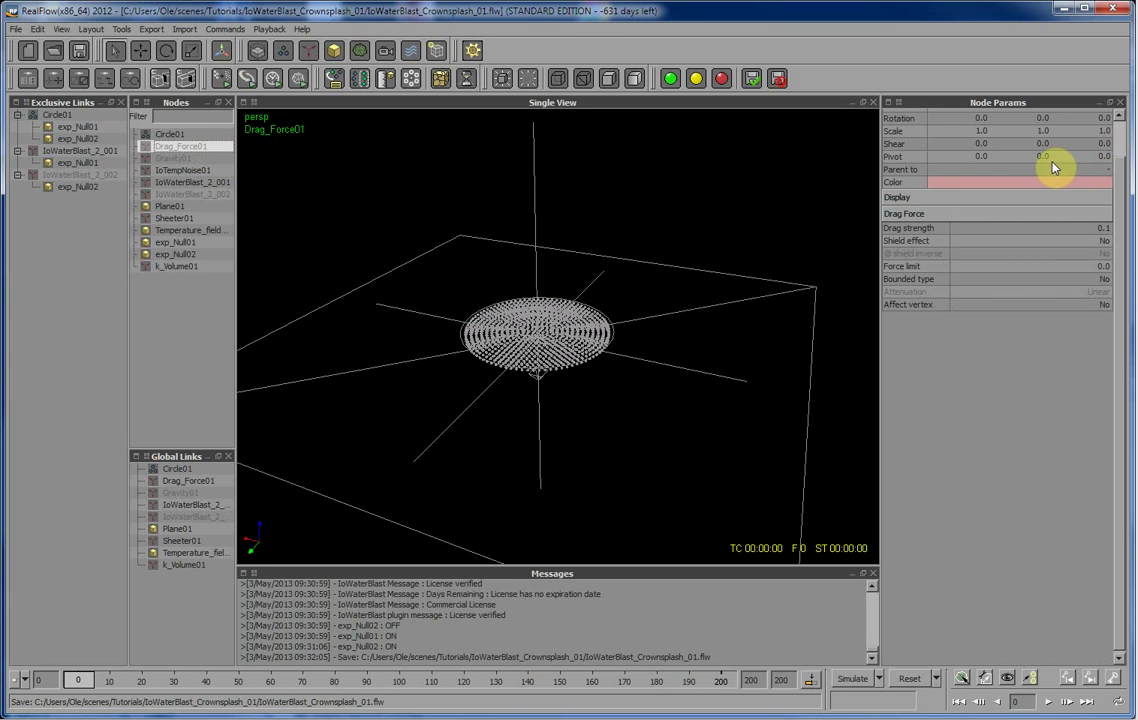
Examine the Simulation animation curve of Gravity01 in an enlarged Curve Editor and close it.
left_click(165, 158)
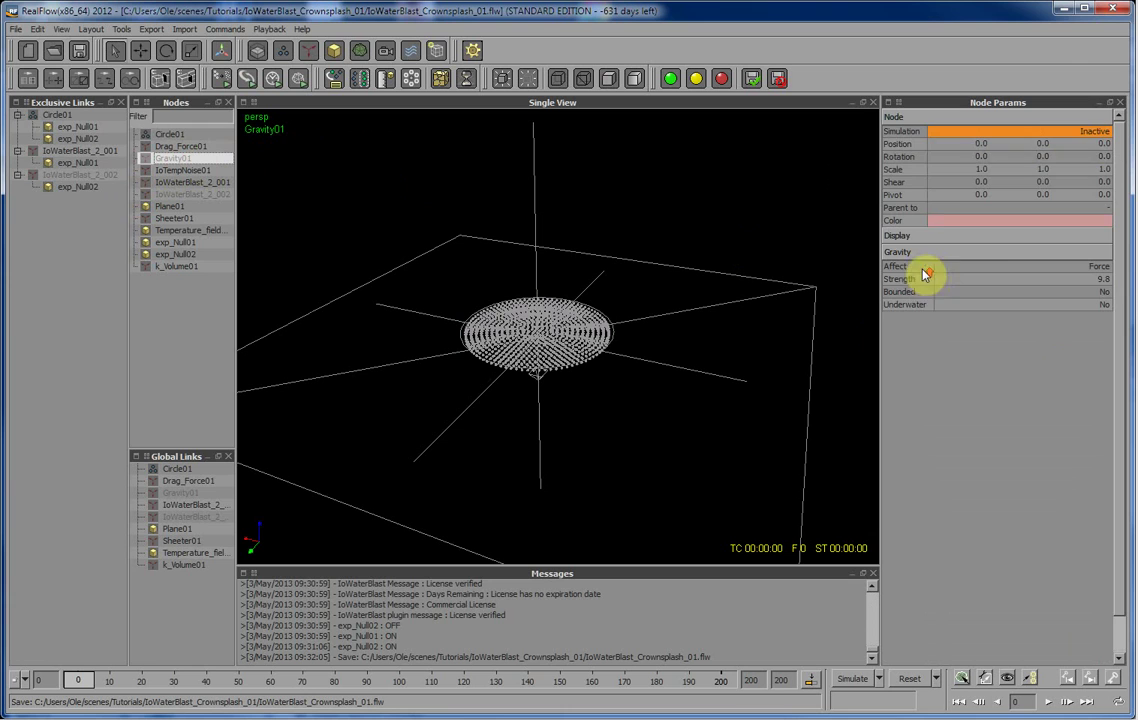
right_click(1019, 134)
left_click(1030, 142)
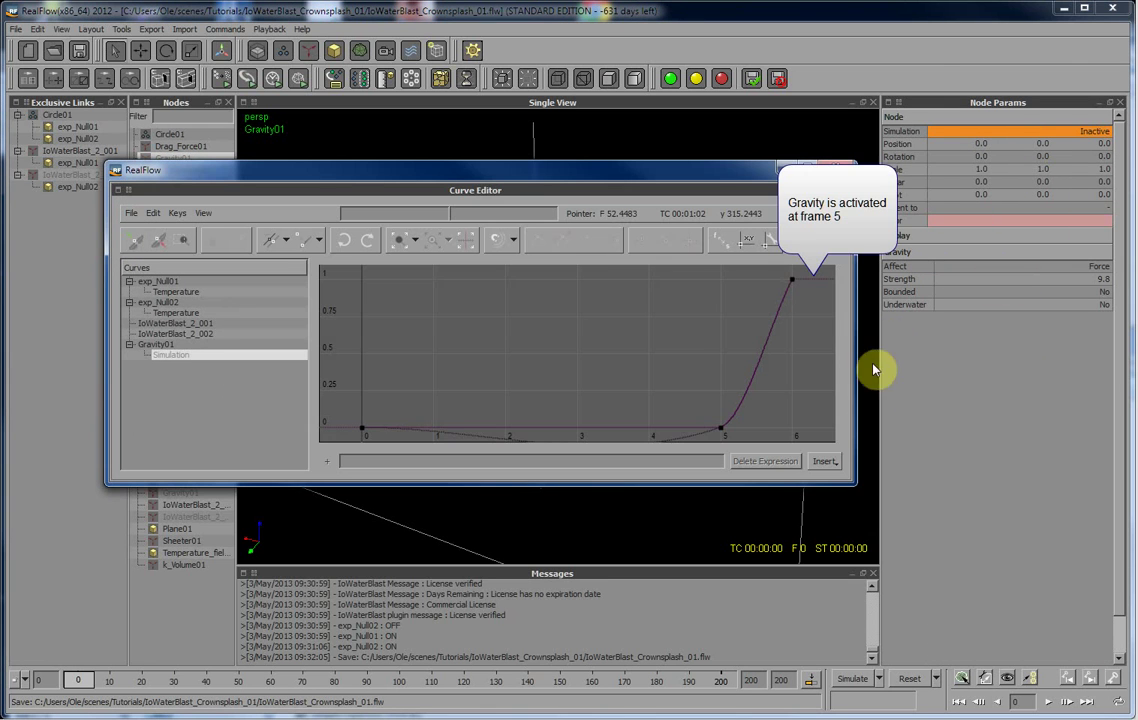
left_click(849, 484)
left_click_drag(943, 548, 1044, 625)
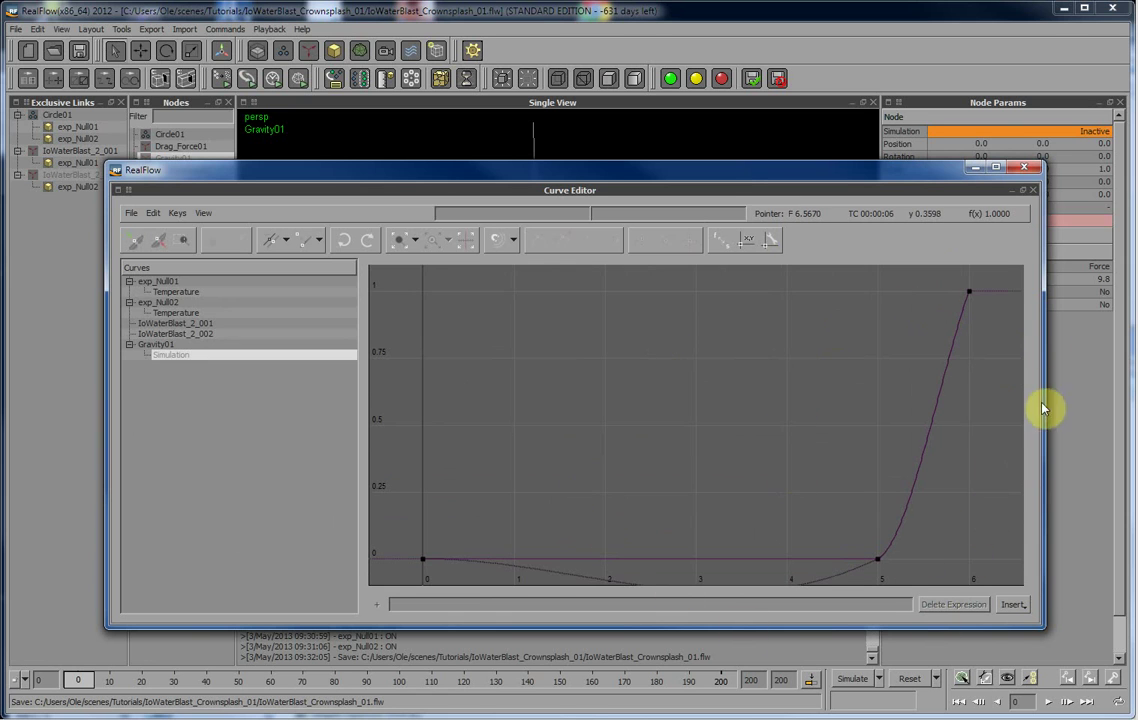
left_click(1031, 172)
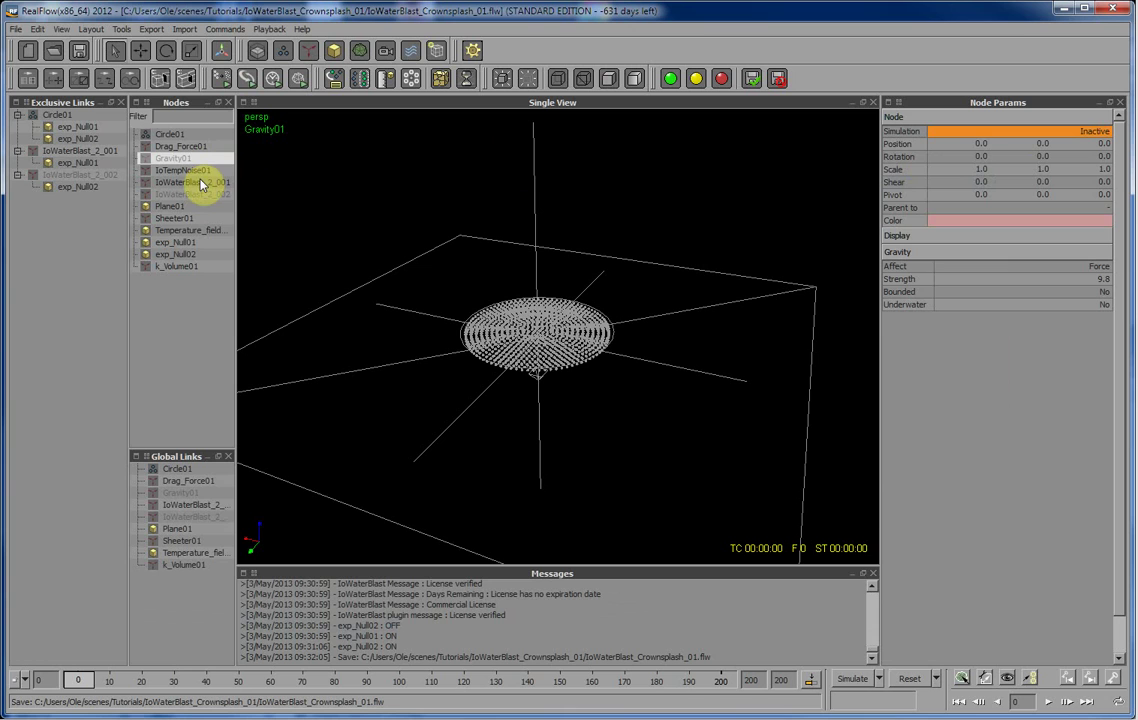
Review the node parameters of Plane01, Sheeter01 and k_Volume01.
left_click(180, 207)
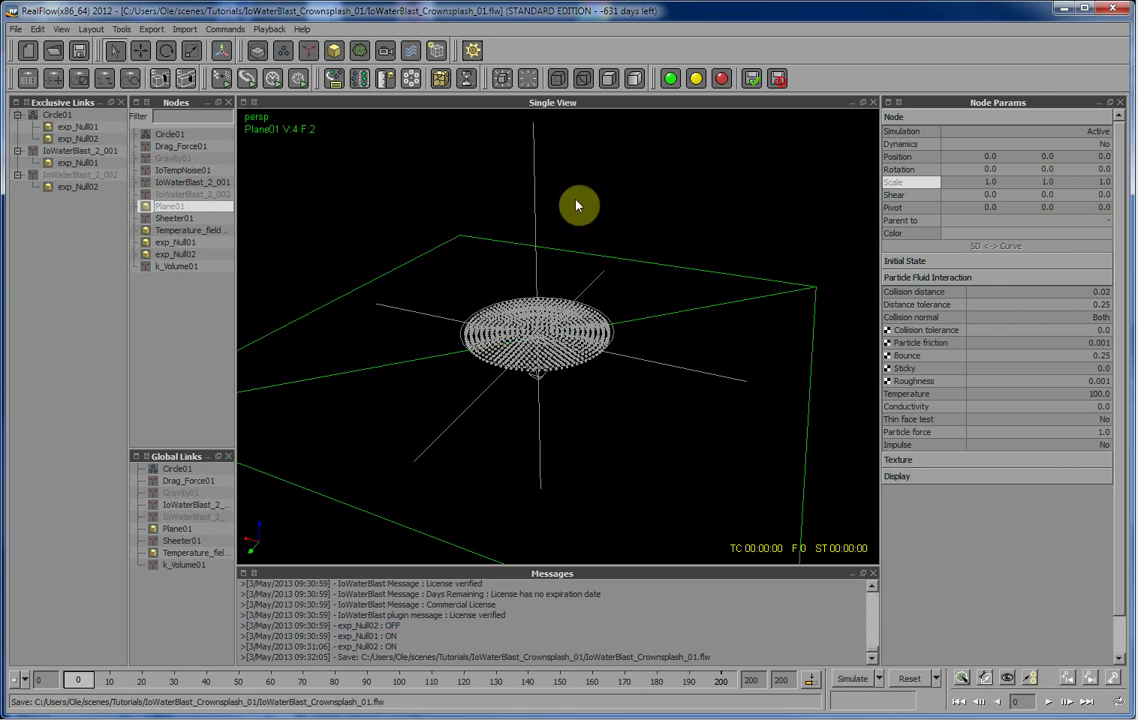
left_click(222, 219)
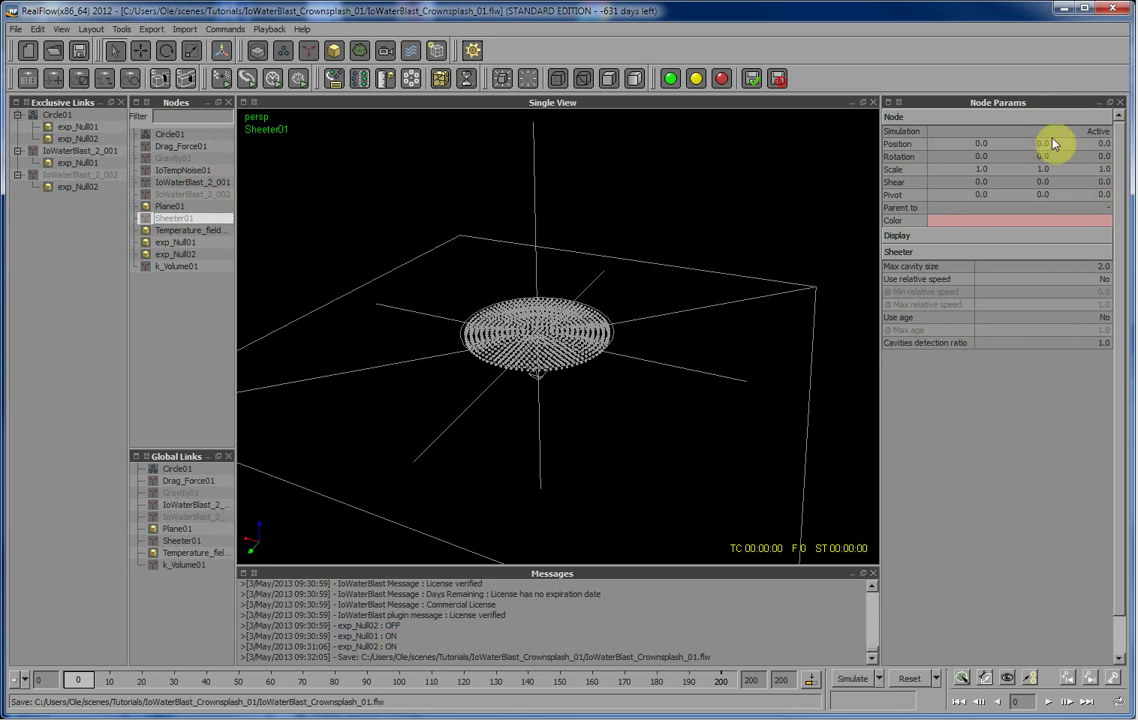
left_click(190, 267)
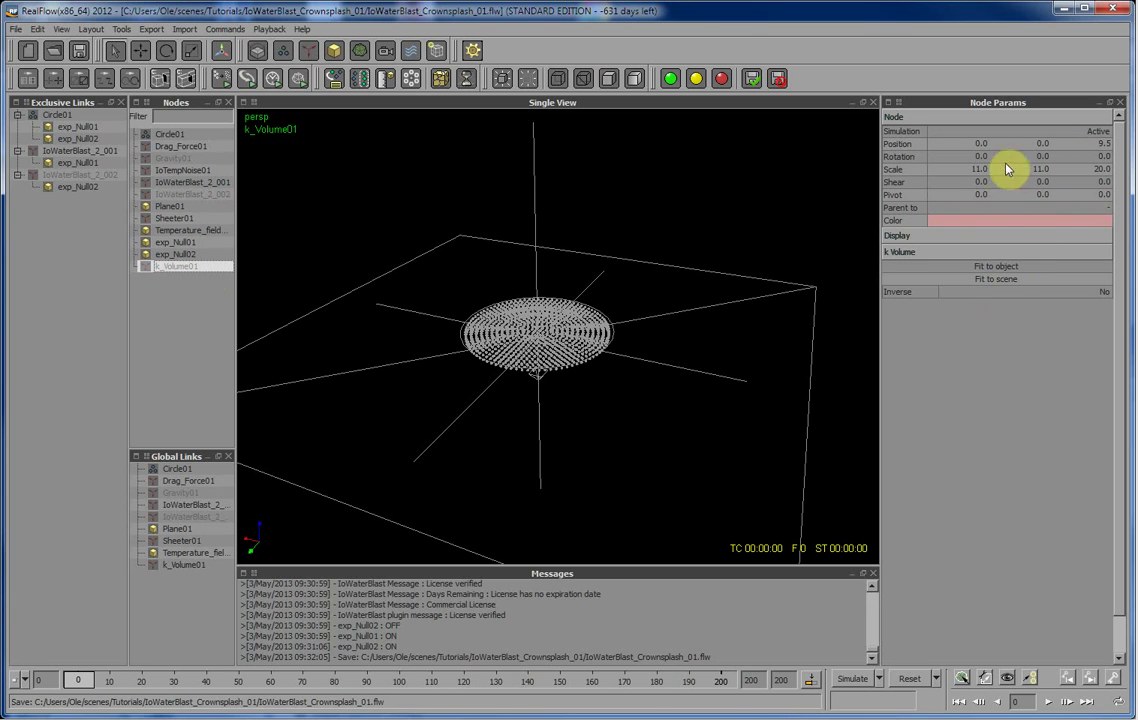
Show the k_Volume01 bounding box in the viewport to inspect its extent, and hide it again.
left_click(502, 78)
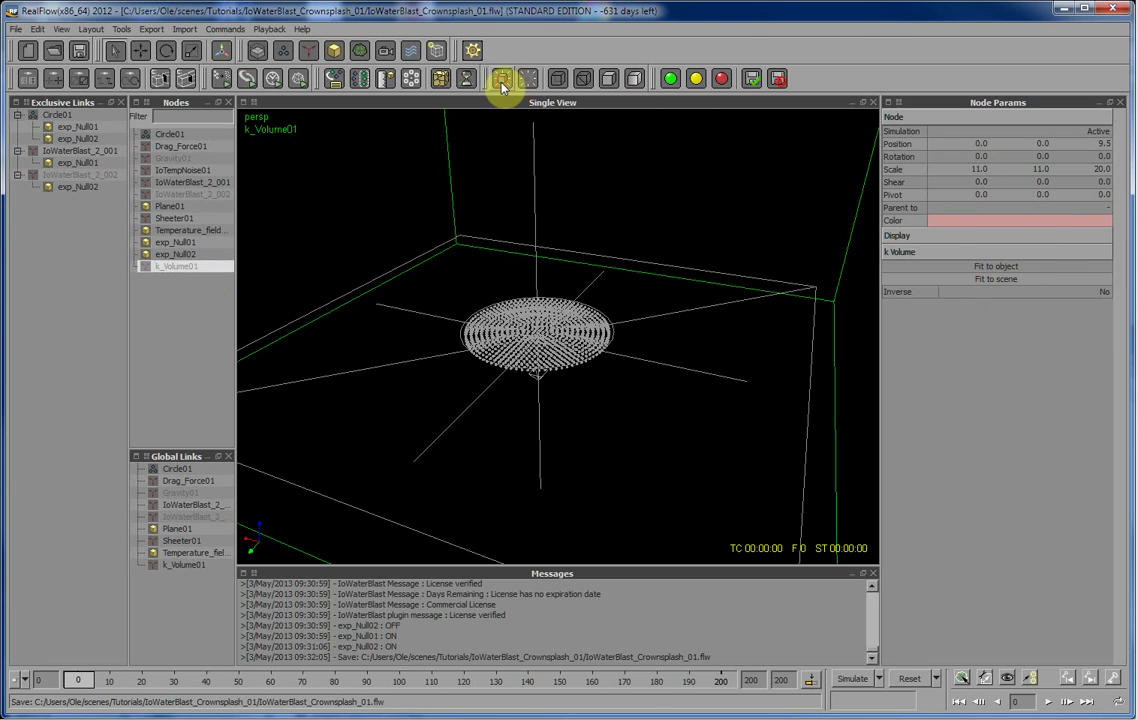
left_click_drag(520, 140, 537, 180, "alt")
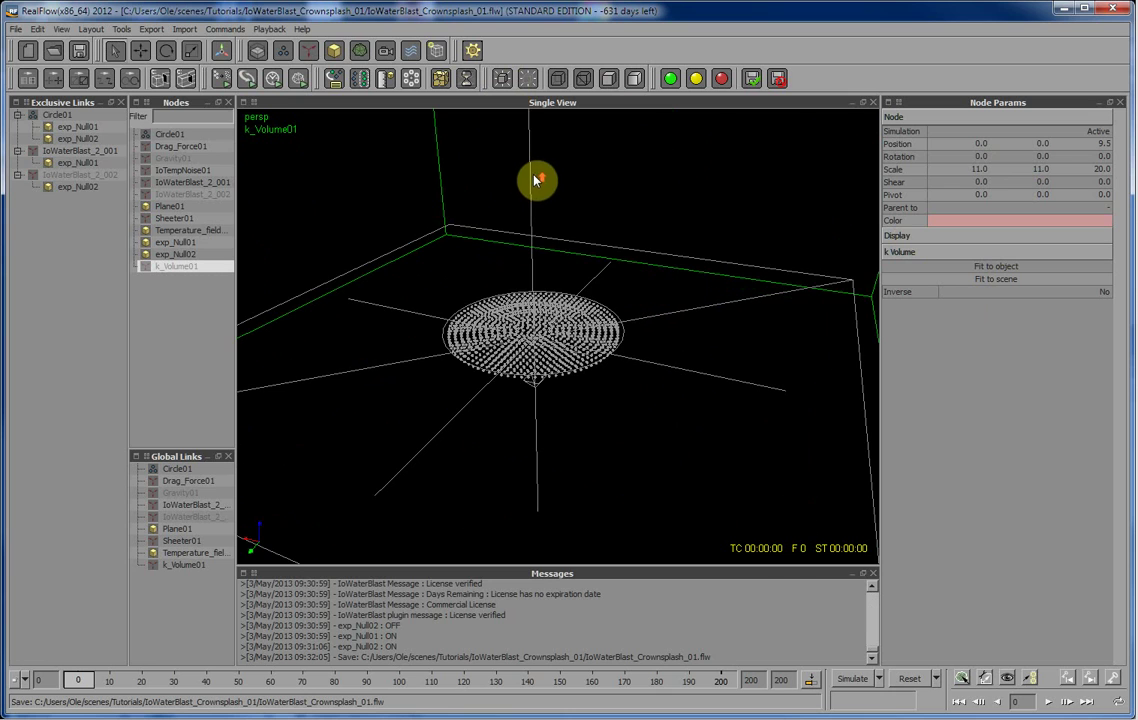
left_click(530, 82)
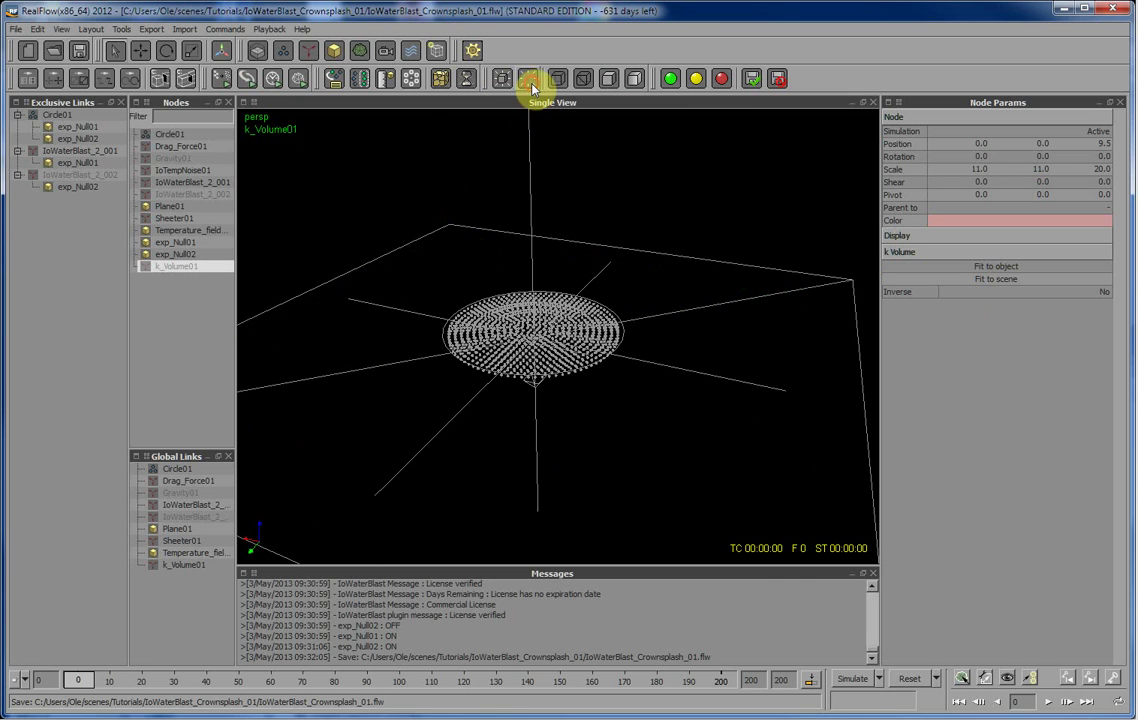
Review the parameters of the exp_Null01 and exp_Null02 nulls and the IoWaterBlast_2_001 daemon.
left_click(210, 242)
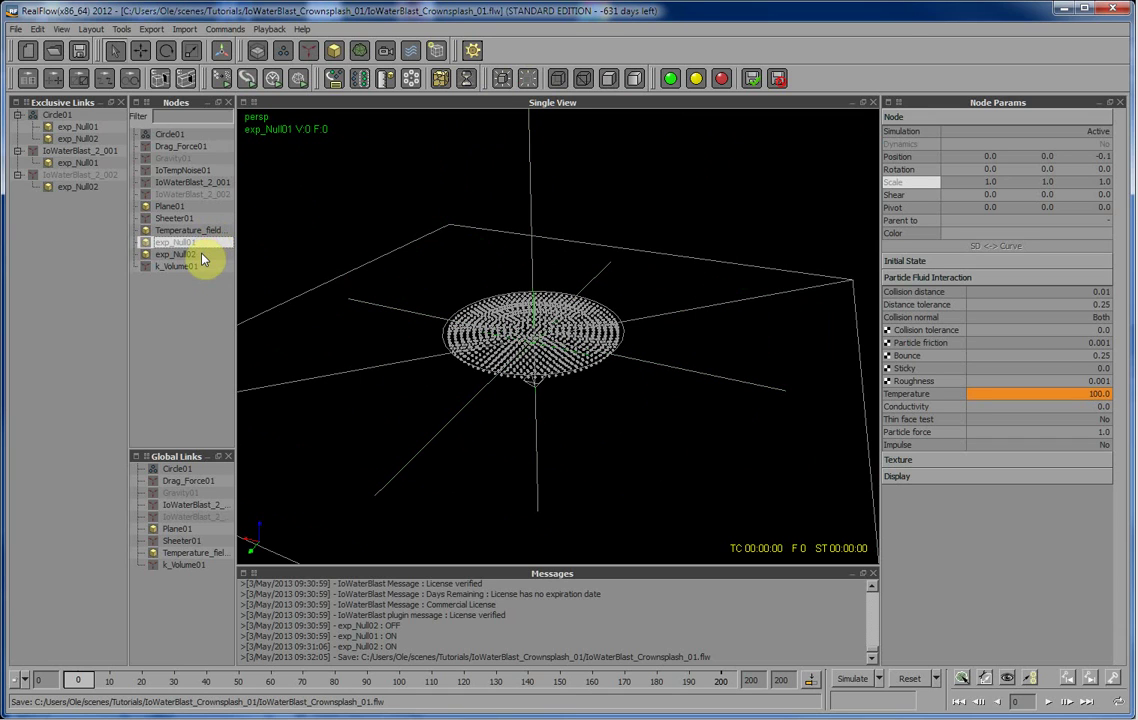
left_click(200, 255)
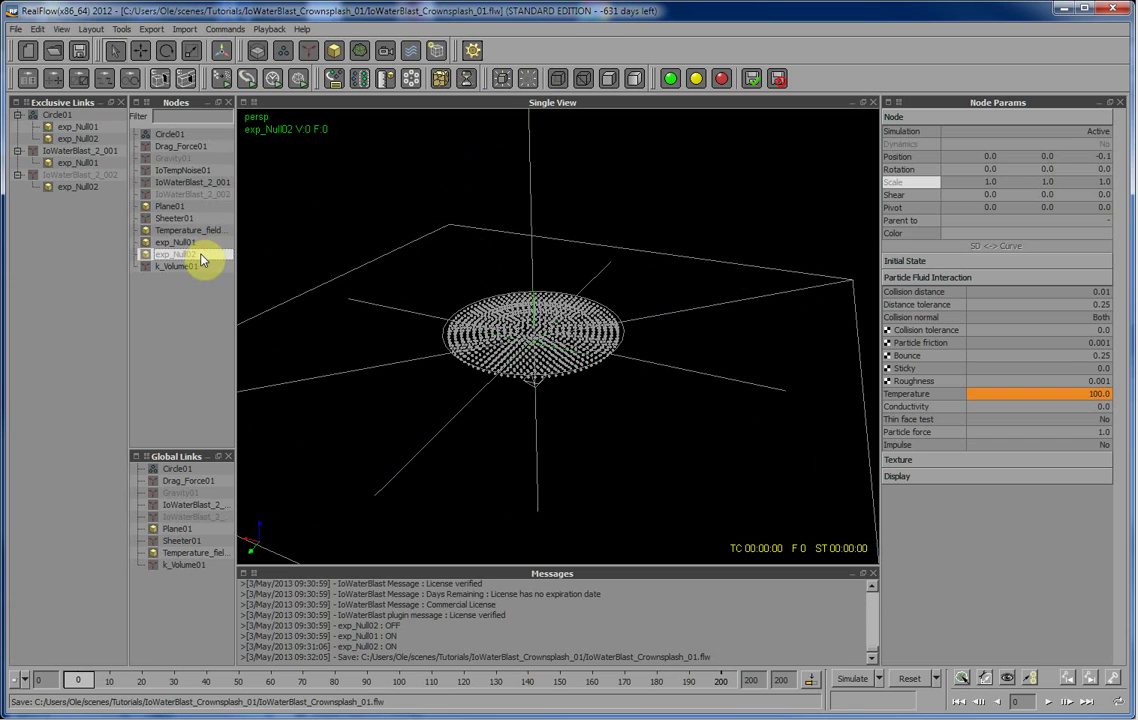
left_click(209, 184)
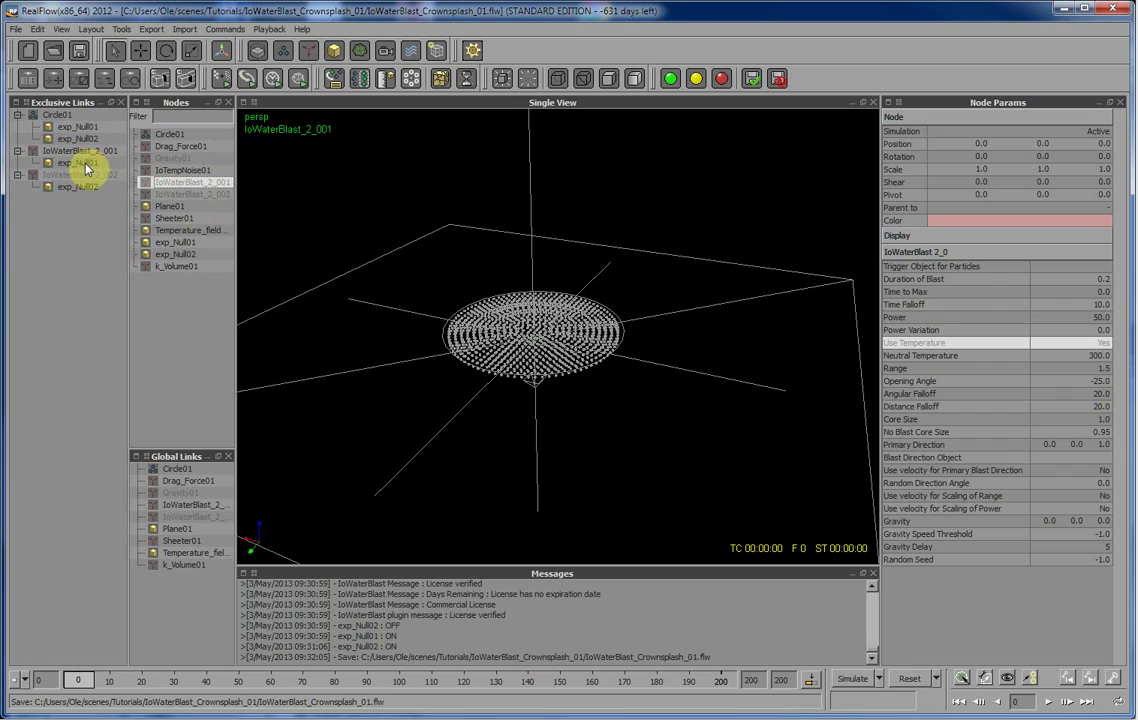
Examine the Temperature curve of exp_Null01 in an enlarged Curve Editor and close it.
left_click(184, 243)
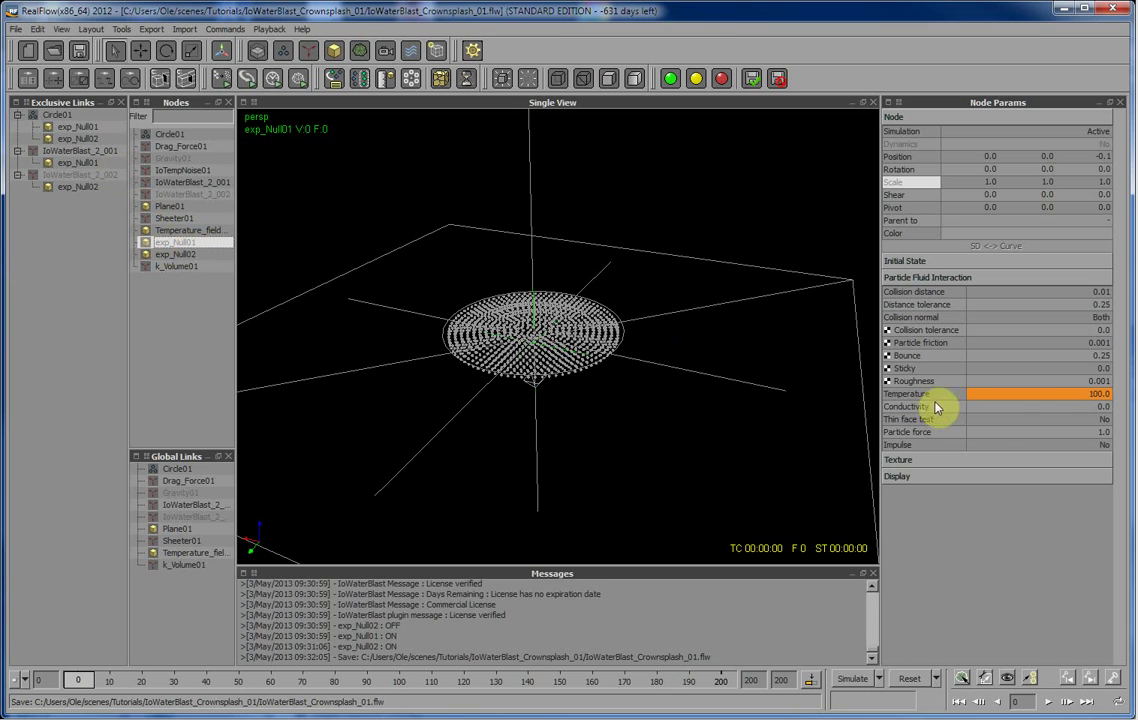
right_click(1047, 399)
left_click(1072, 404)
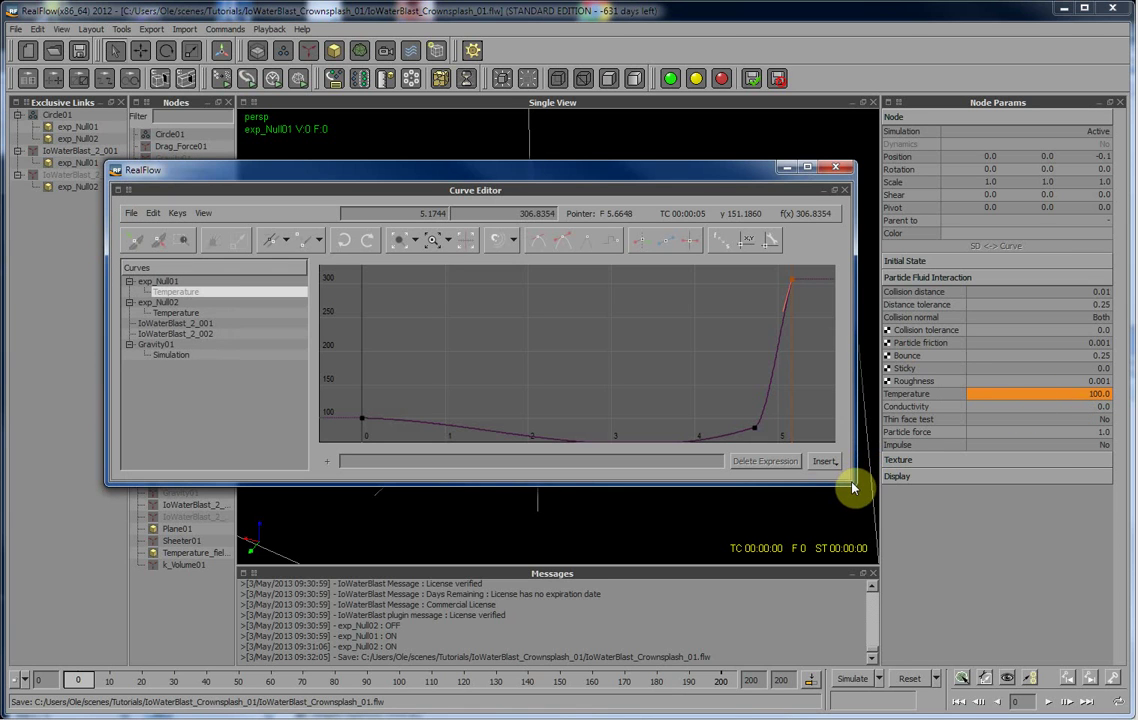
left_click_drag(850, 485, 1008, 598)
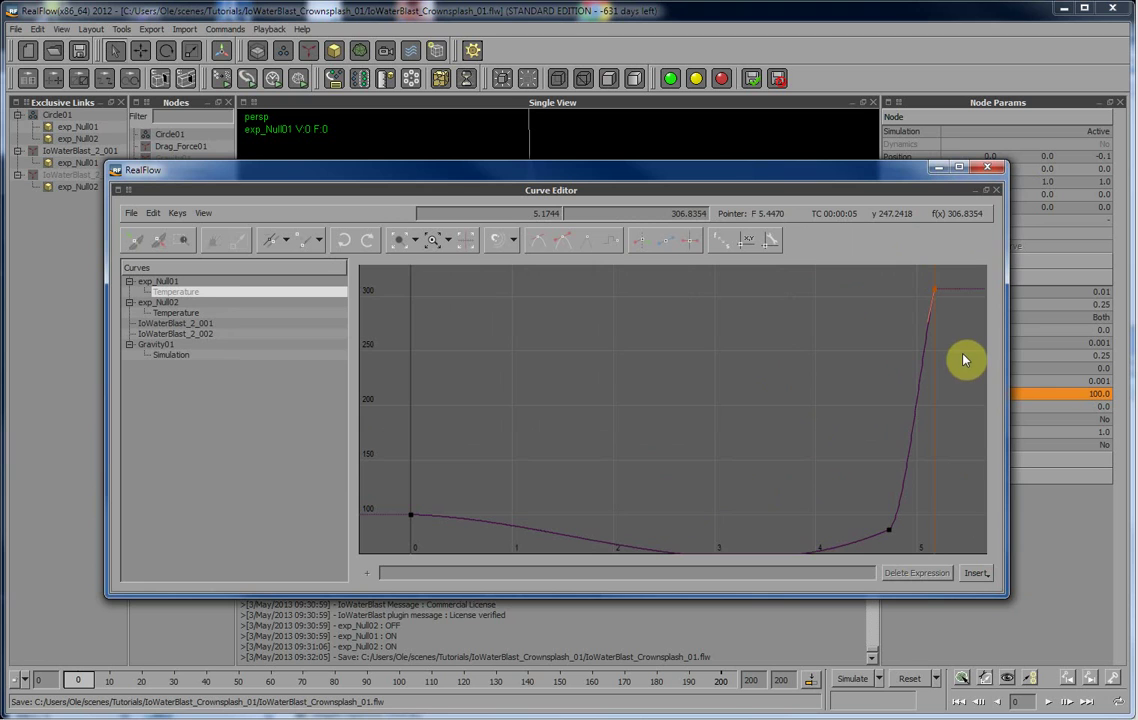
left_click(990, 167)
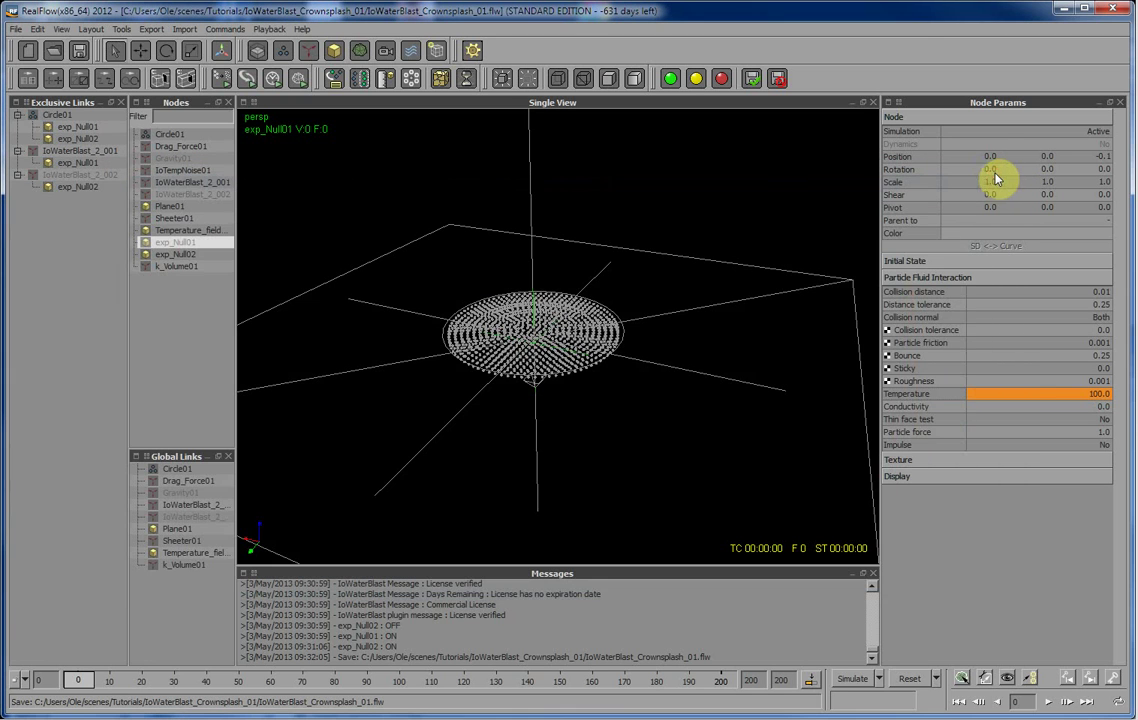
Check the Power of IoWaterBlast_2_001 and set its Use Temperature option to No.
left_click(216, 184)
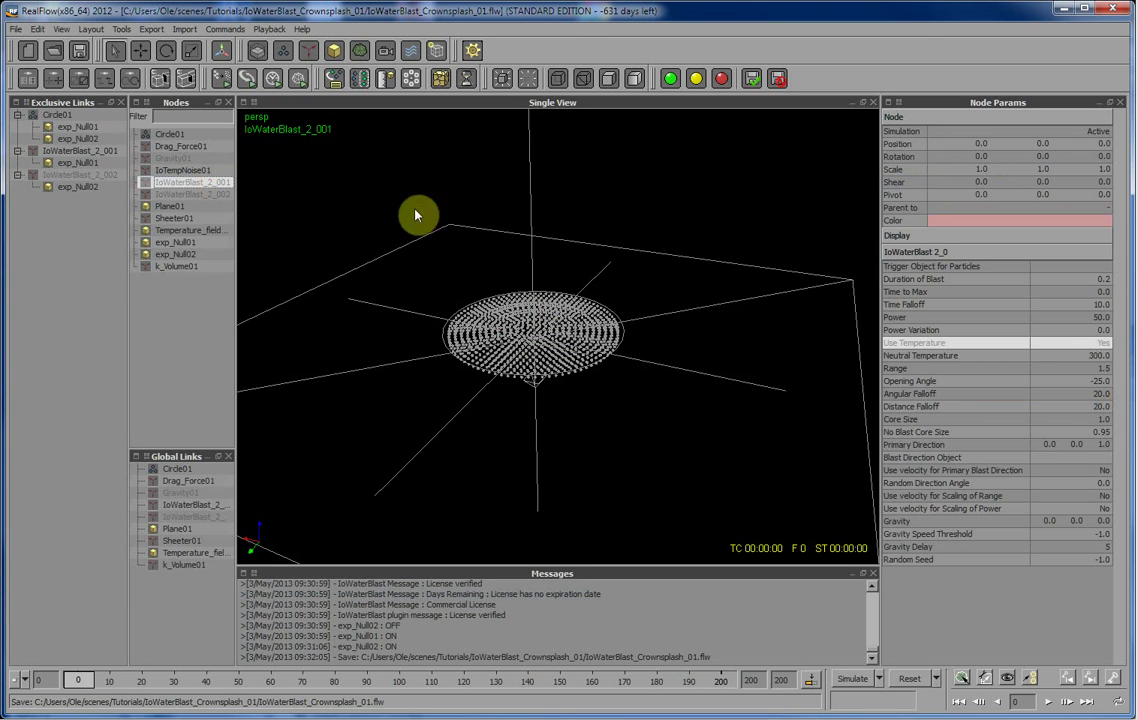
double_click(1092, 318)
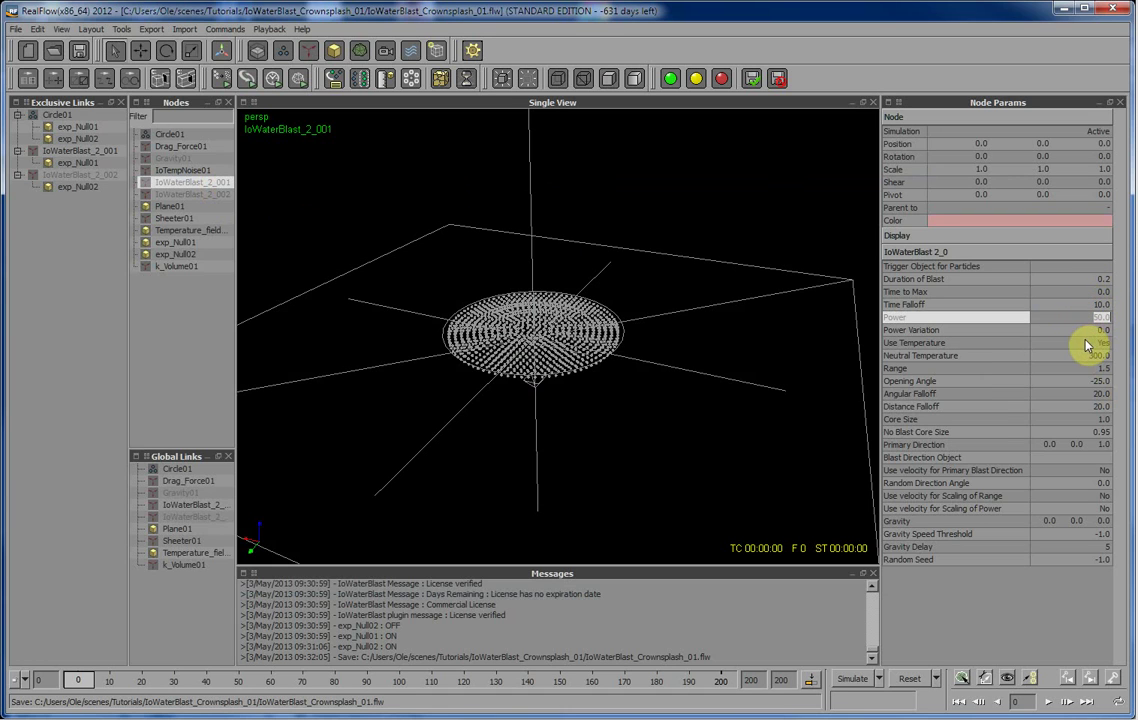
double_click(1085, 347)
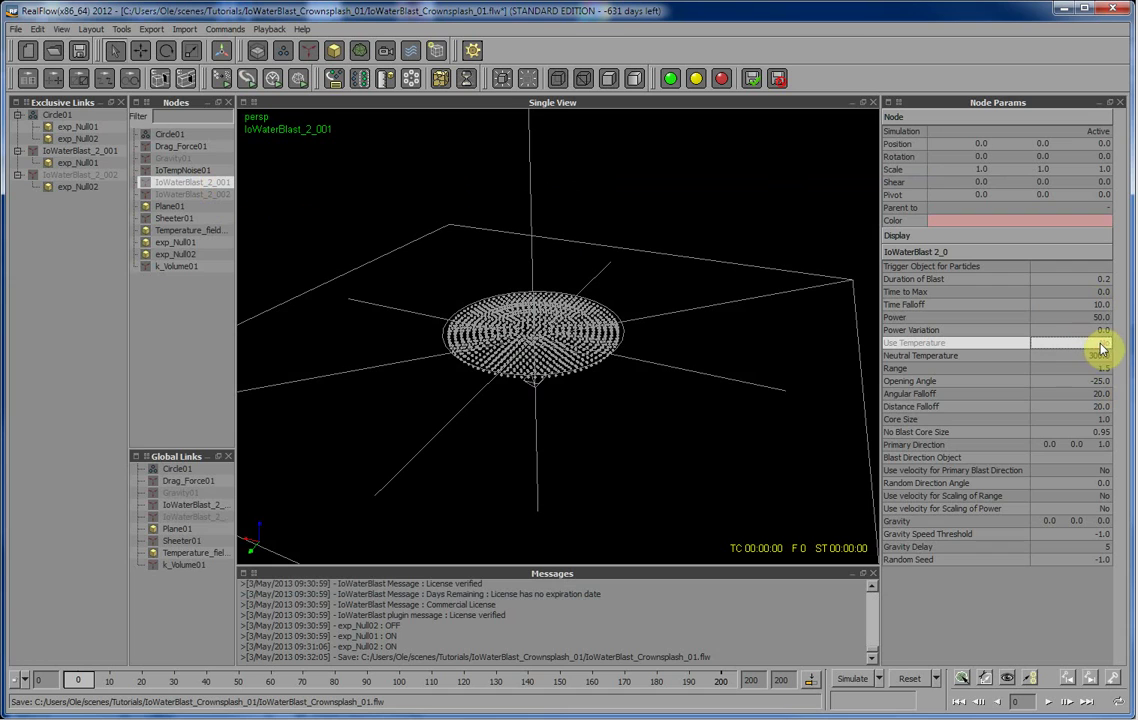
Check the Core Size and No Blast Core Size values of IoWaterBlast_2_001.
left_click(1100, 419)
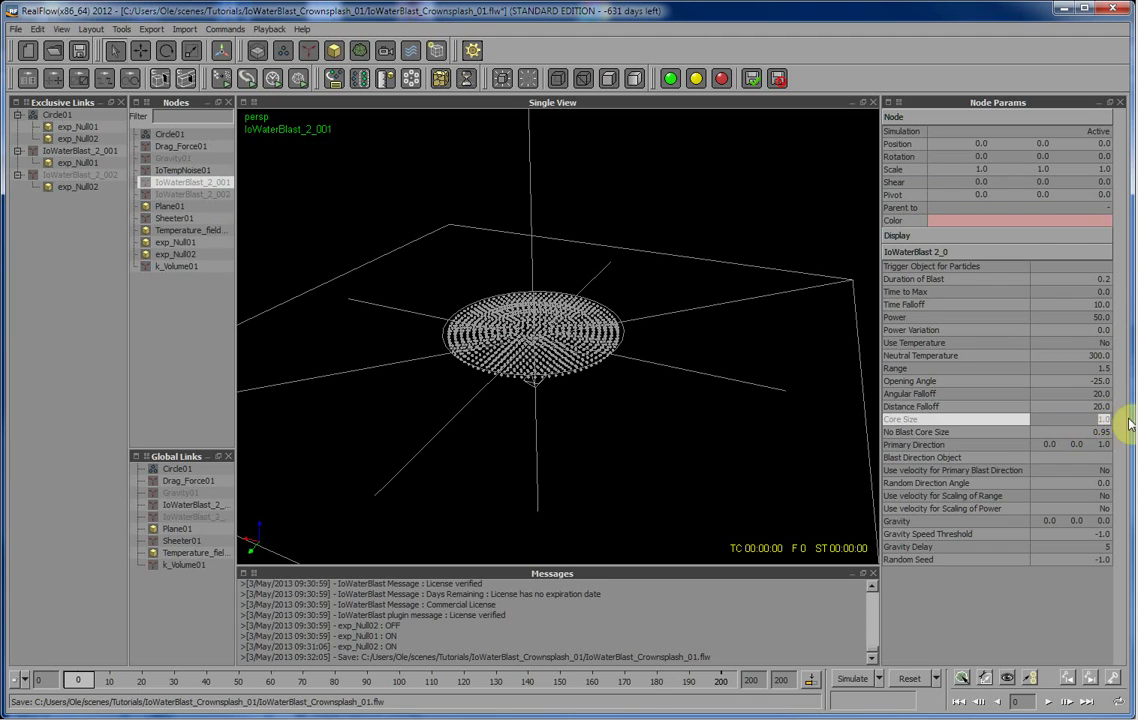
left_click(1090, 433)
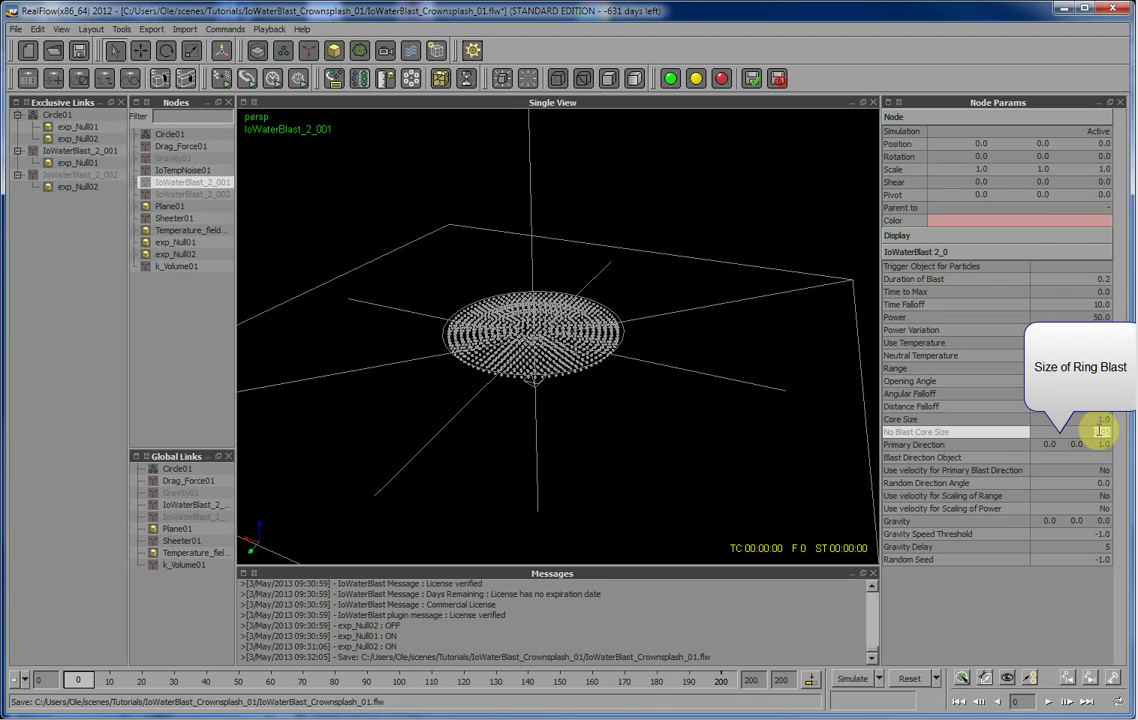
type("0.5")
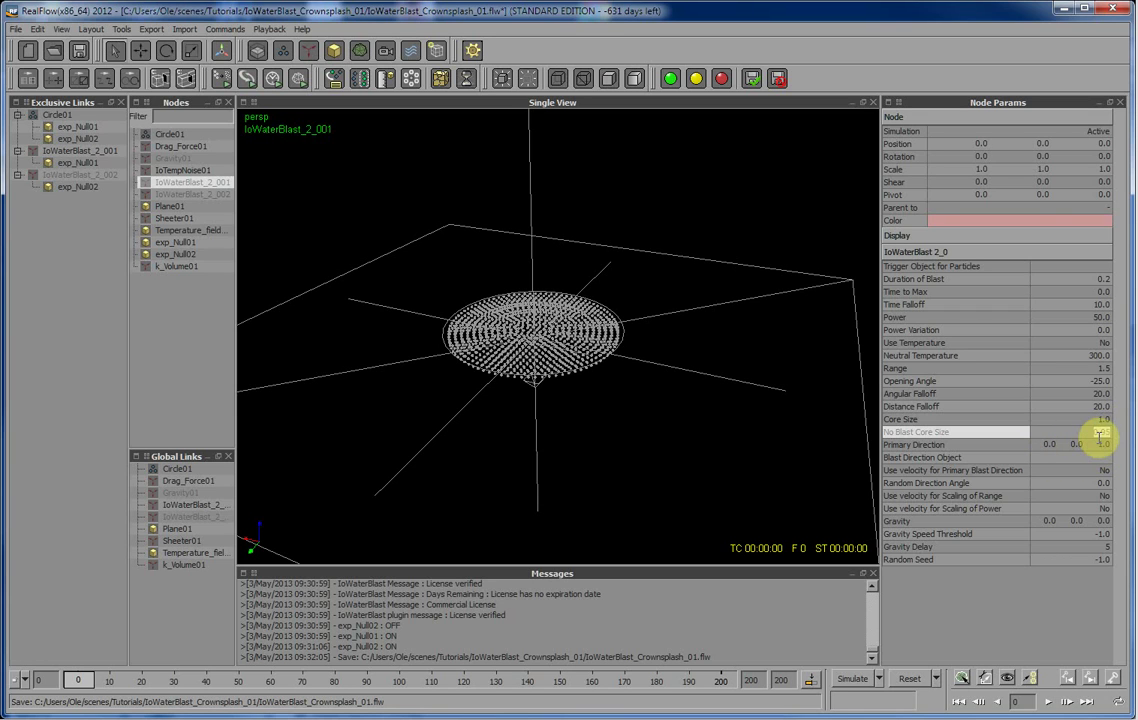
key("Return")
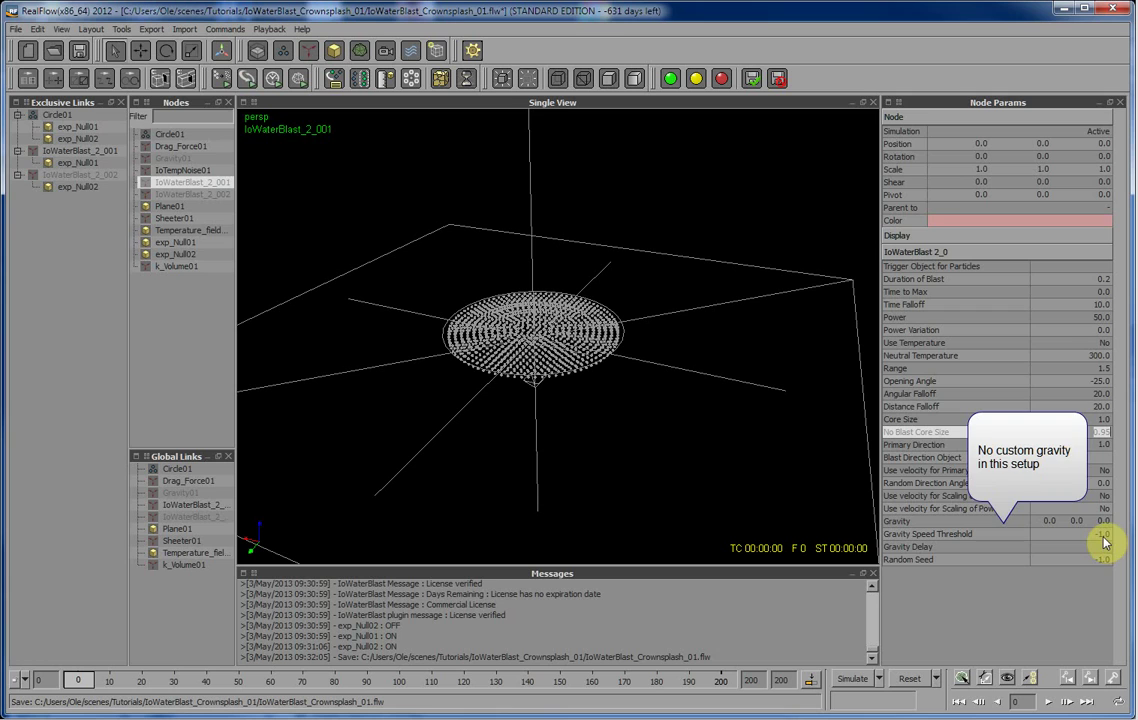
Check the Power and Core Size parameters of IoWaterBlast_2_002.
left_click(221, 196)
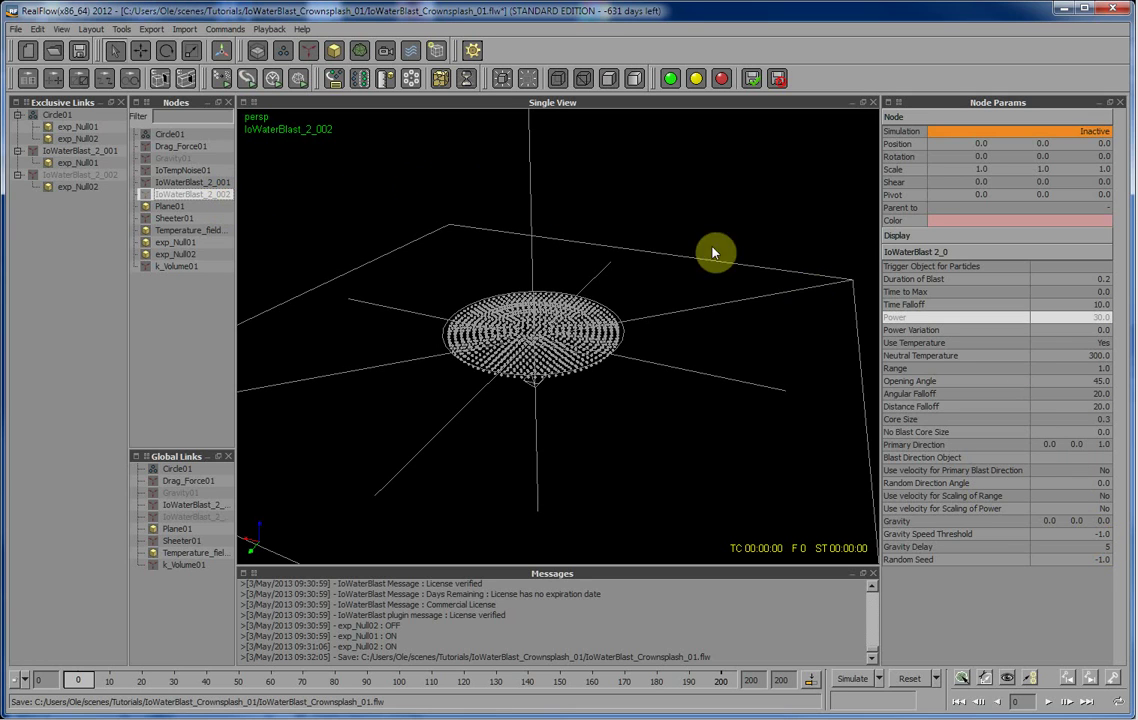
left_click(1092, 319)
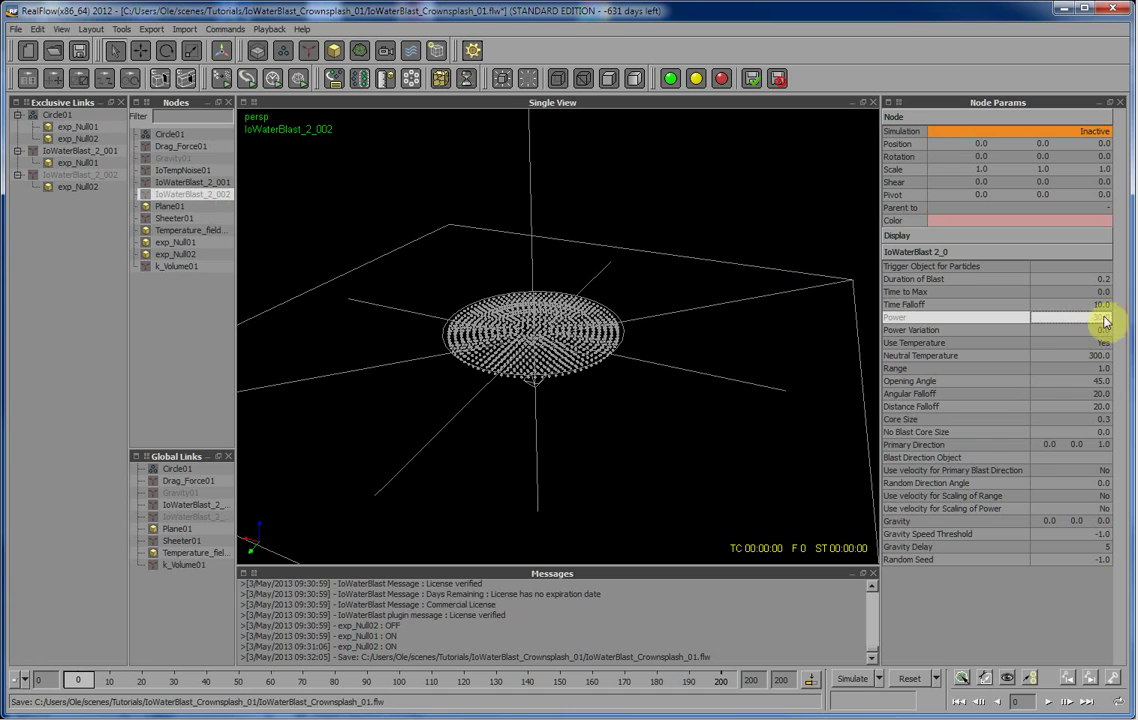
double_click(1104, 318)
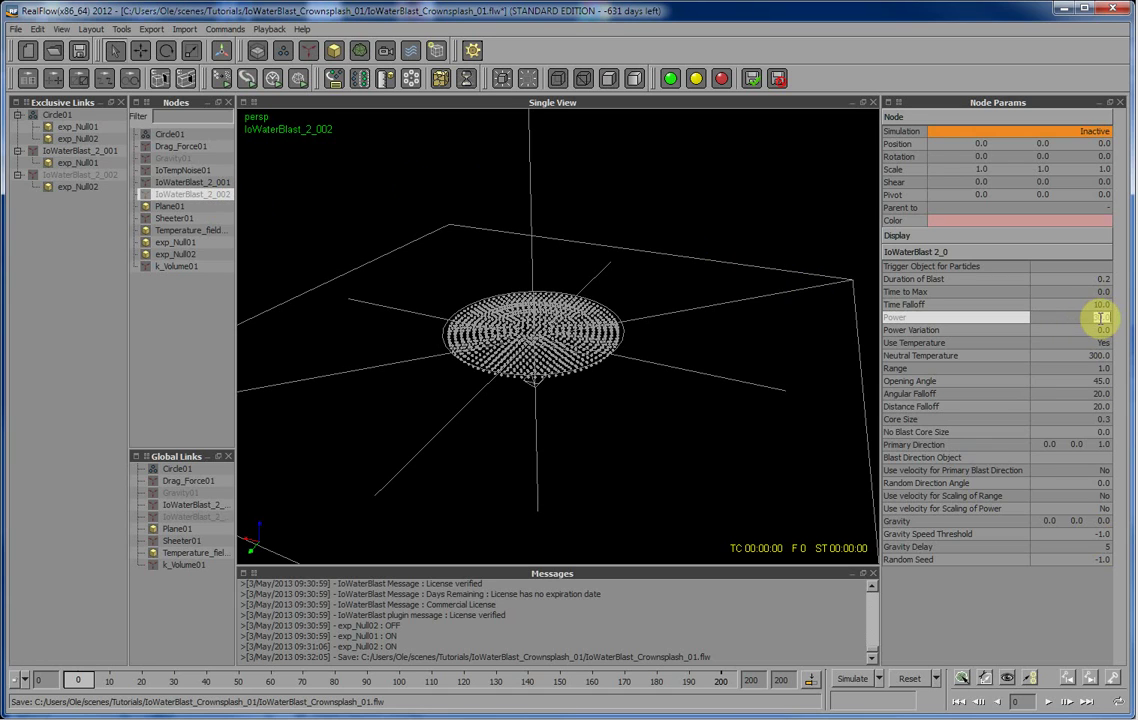
double_click(1082, 419)
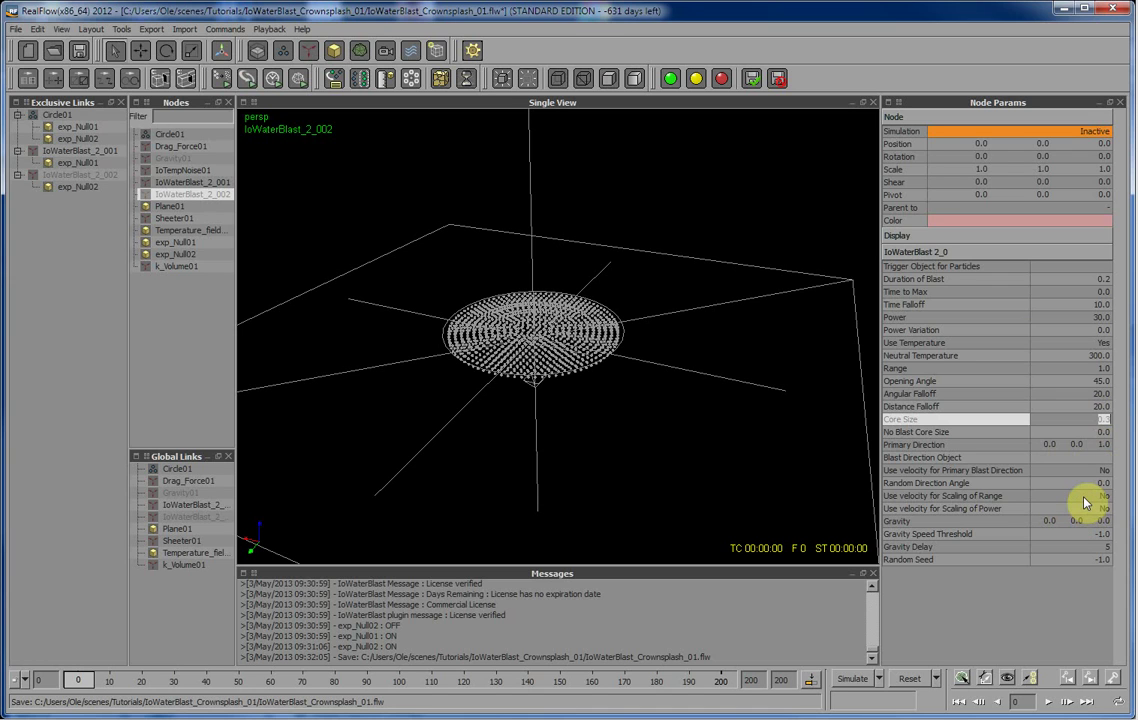
Examine the Simulation curve of IoWaterBlast_2_002 in the Curve Editor and close it.
right_click(1078, 137)
left_click(1062, 158)
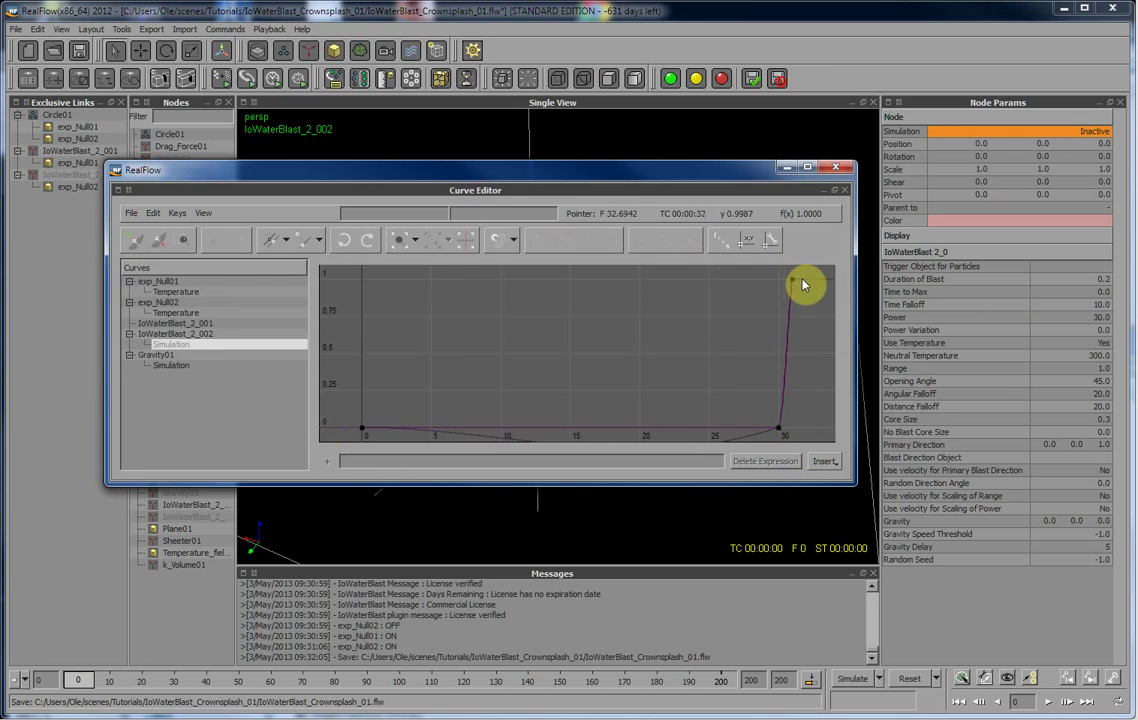
left_click(837, 167)
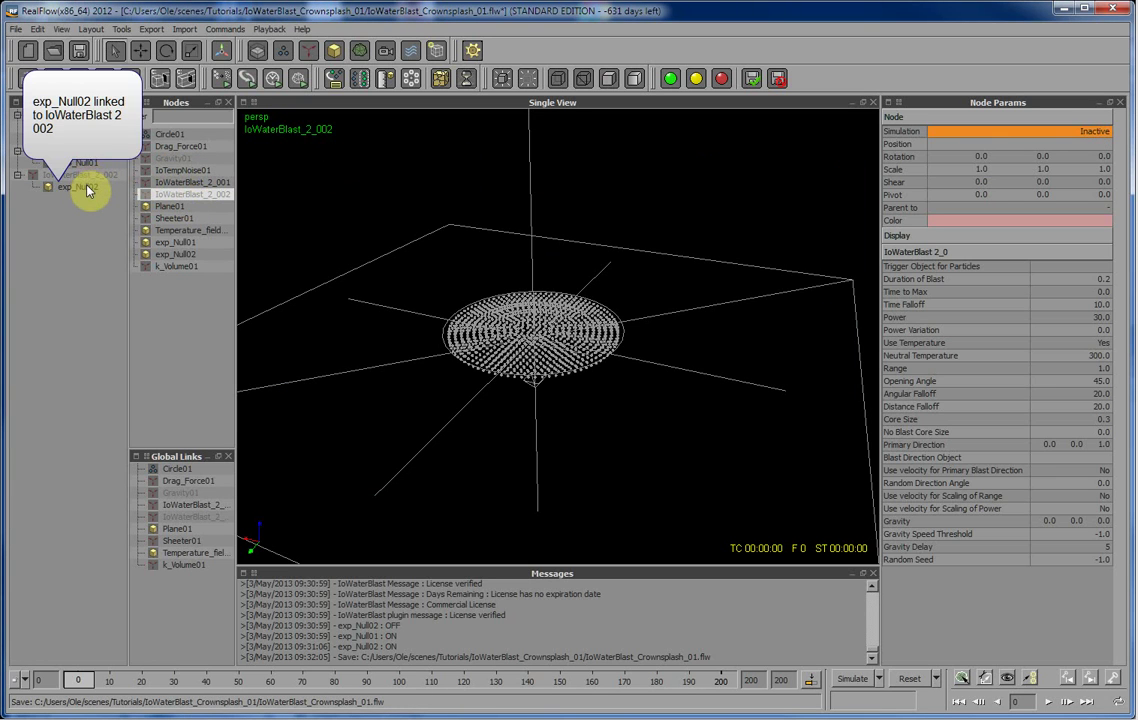
Open the Temperature curve of exp_Null02 in the Curve Editor and examine its keys.
left_click(180, 254)
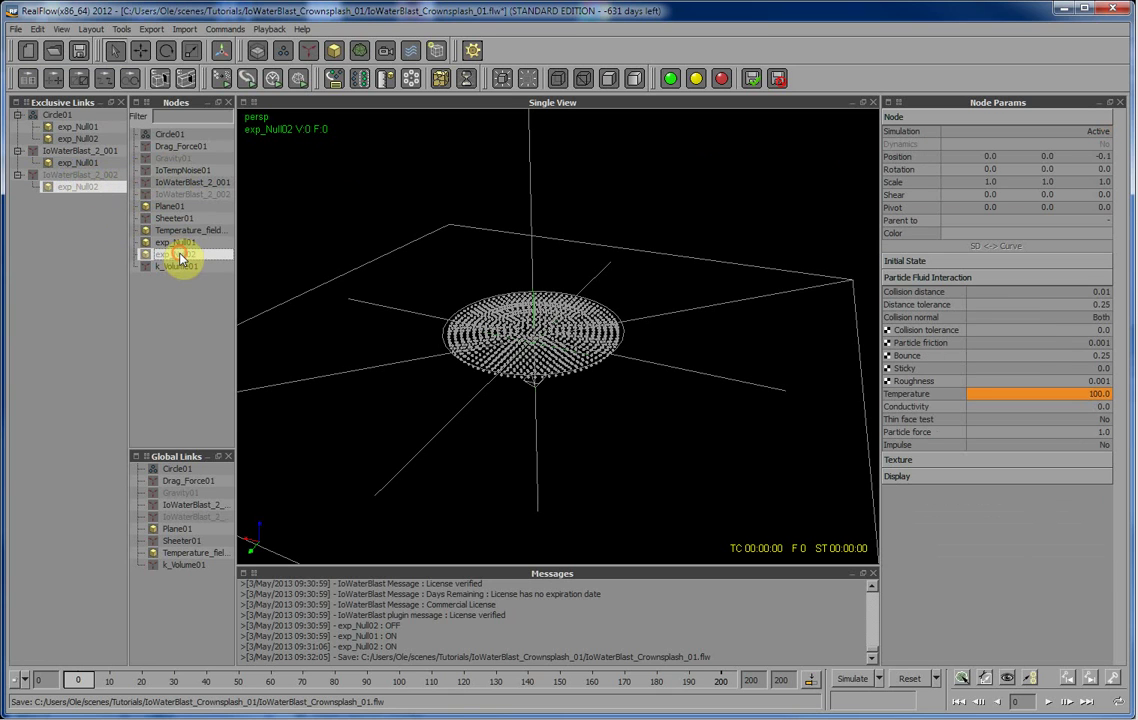
right_click(1000, 395)
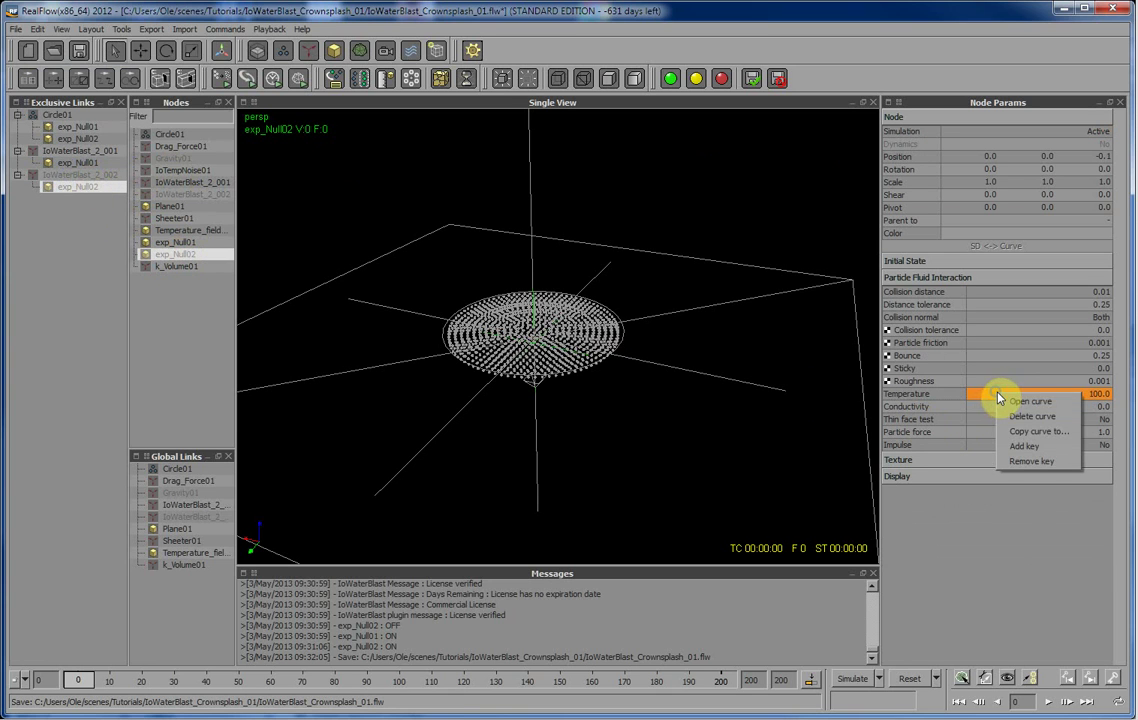
left_click(1010, 402)
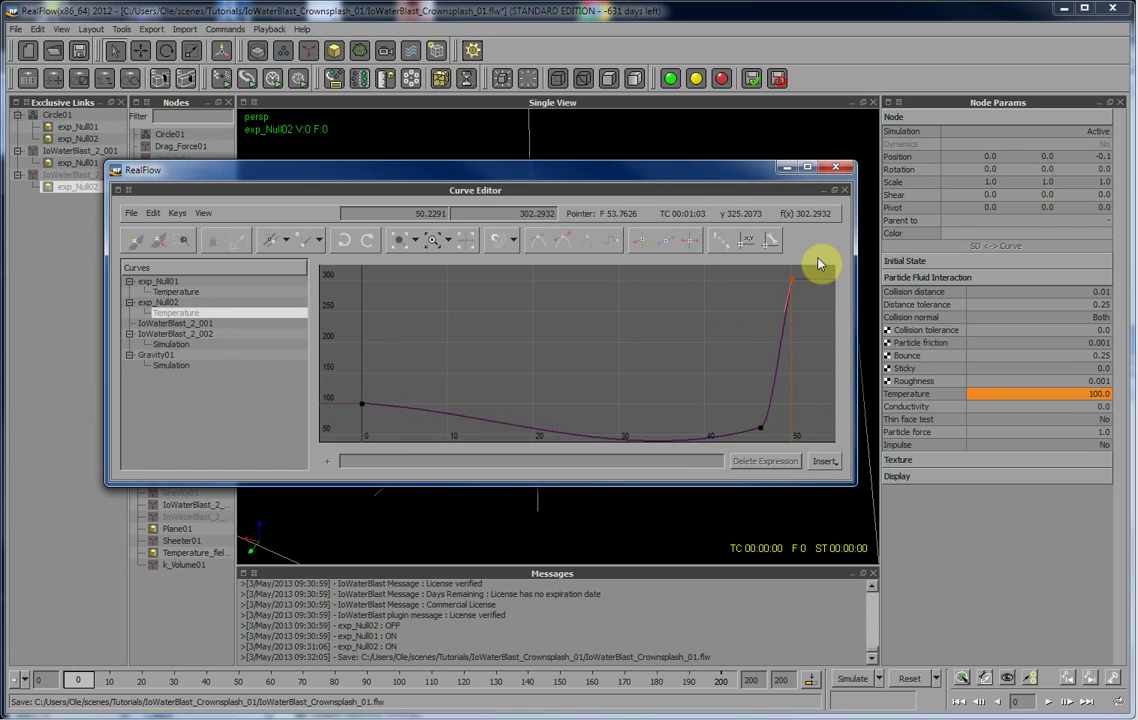
Close the Curve Editor and set Use Temperature to No for IoWaterBlast_2_002.
left_click(846, 171)
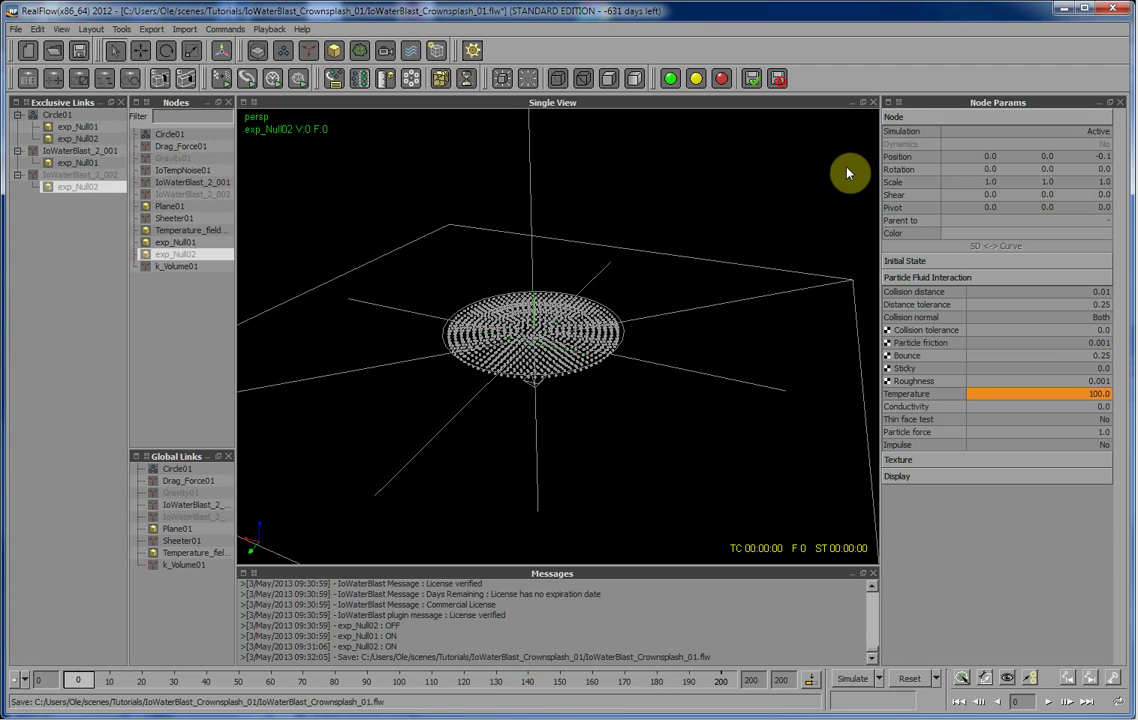
left_click(218, 194)
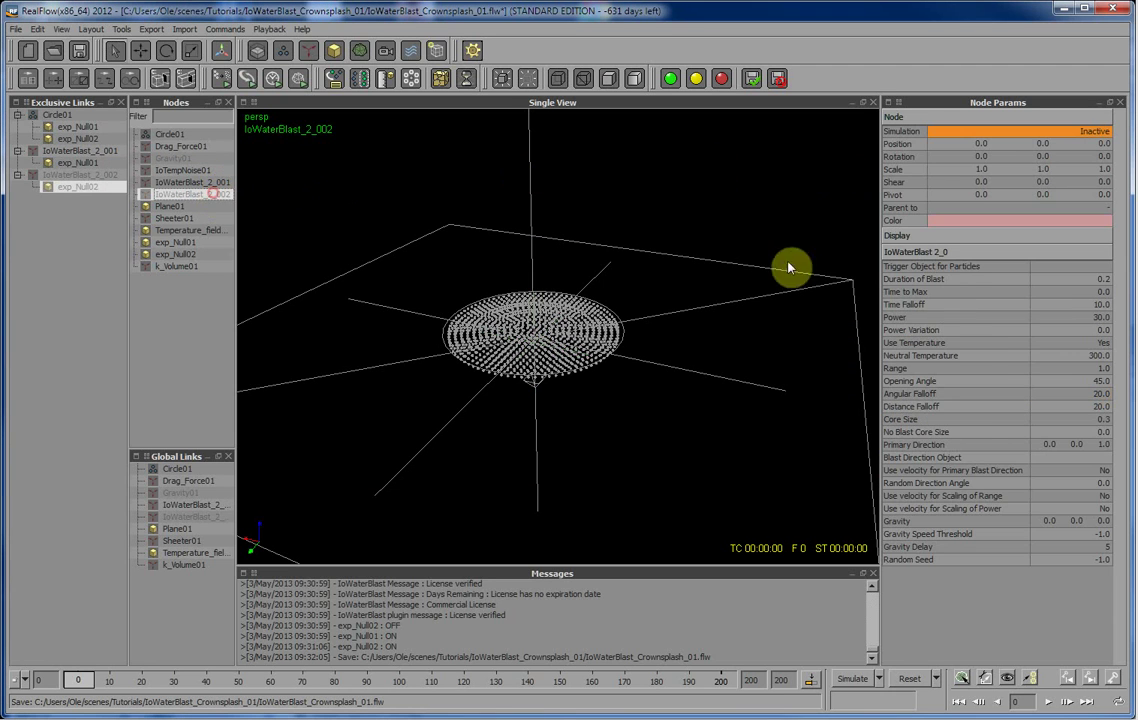
left_click(1087, 346)
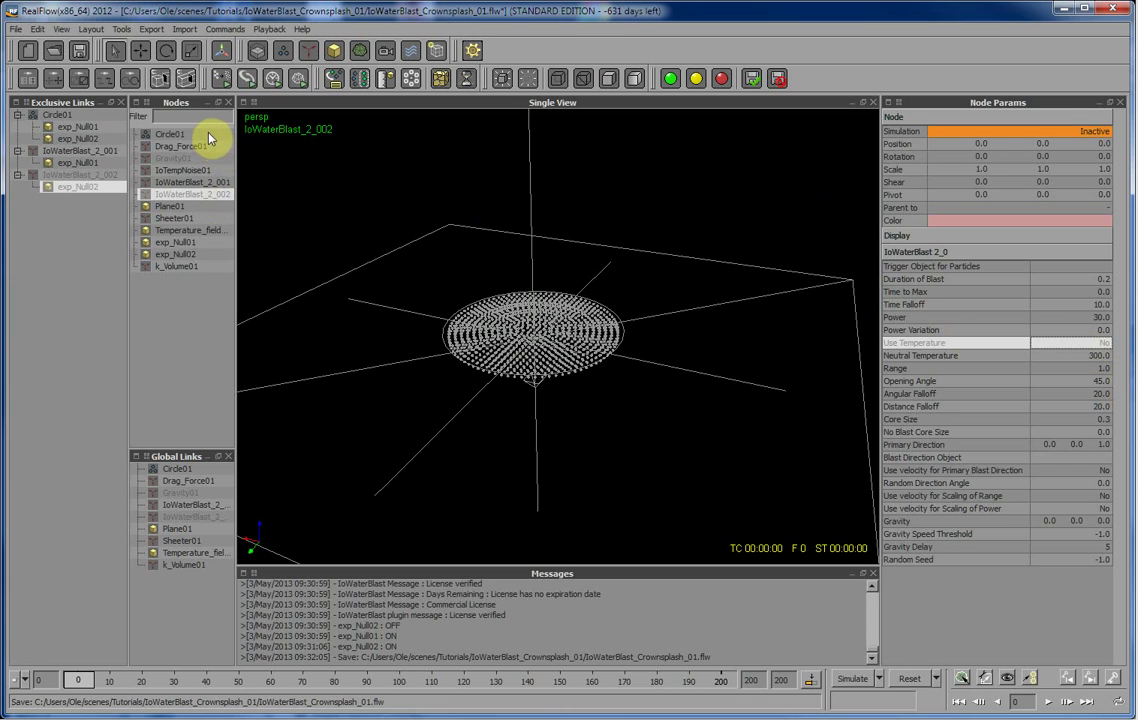
Reset the scene, simulate Circle01 up to frame 72, and go back to frame 53 to inspect the splash.
left_click(172, 134)
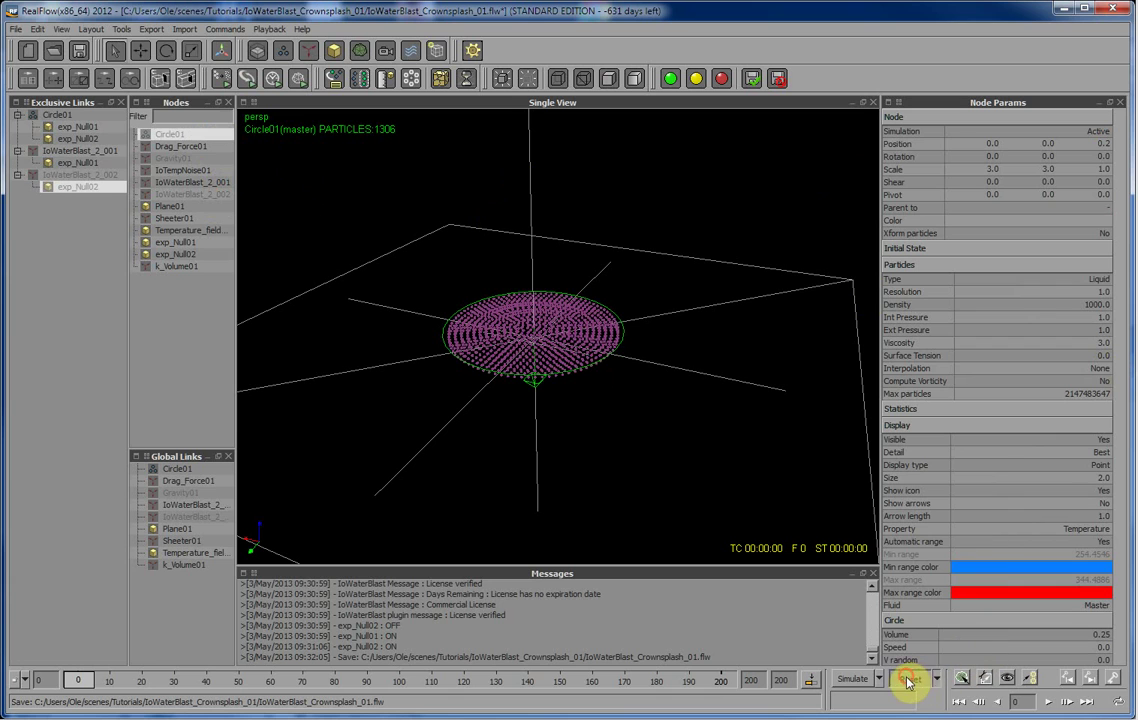
left_click(863, 681)
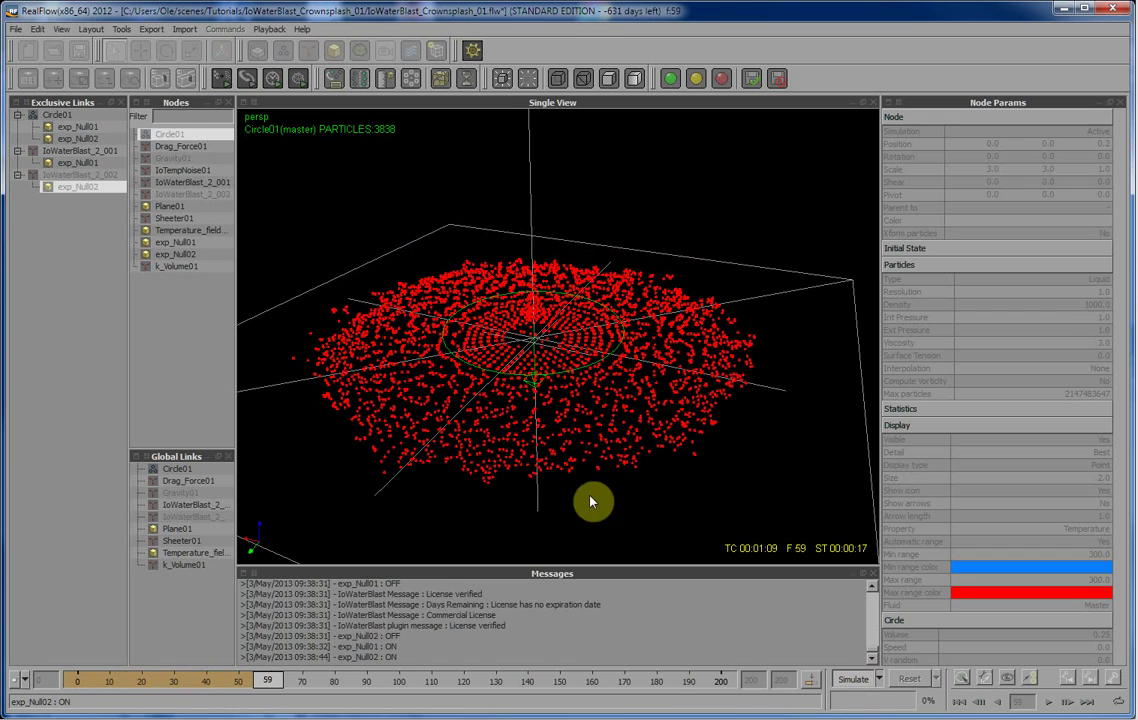
left_click_drag(680, 465, 721, 462, "alt")
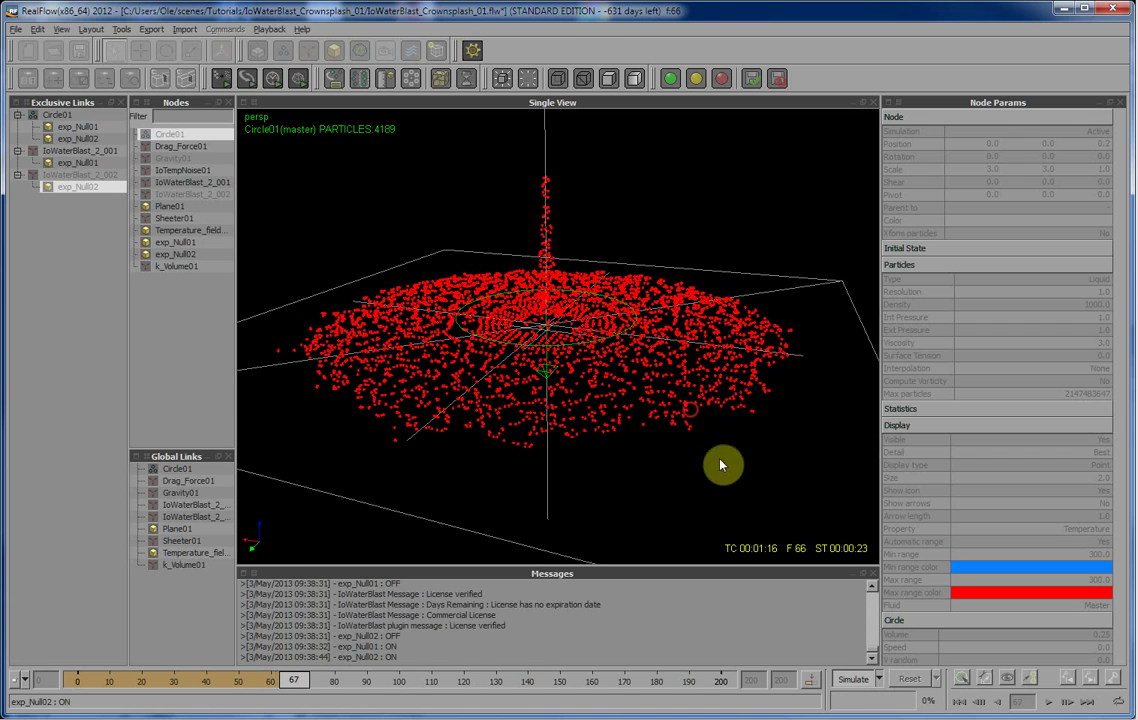
left_click(865, 683)
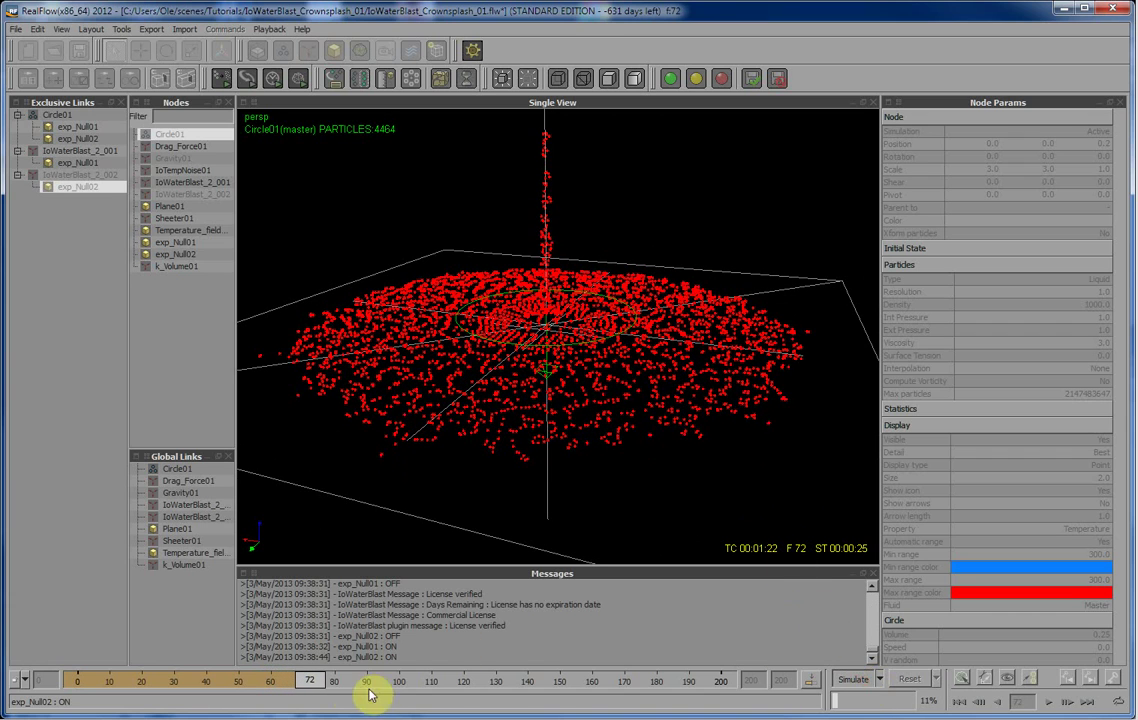
left_click(237, 681)
left_click_drag(237, 681, 250, 680)
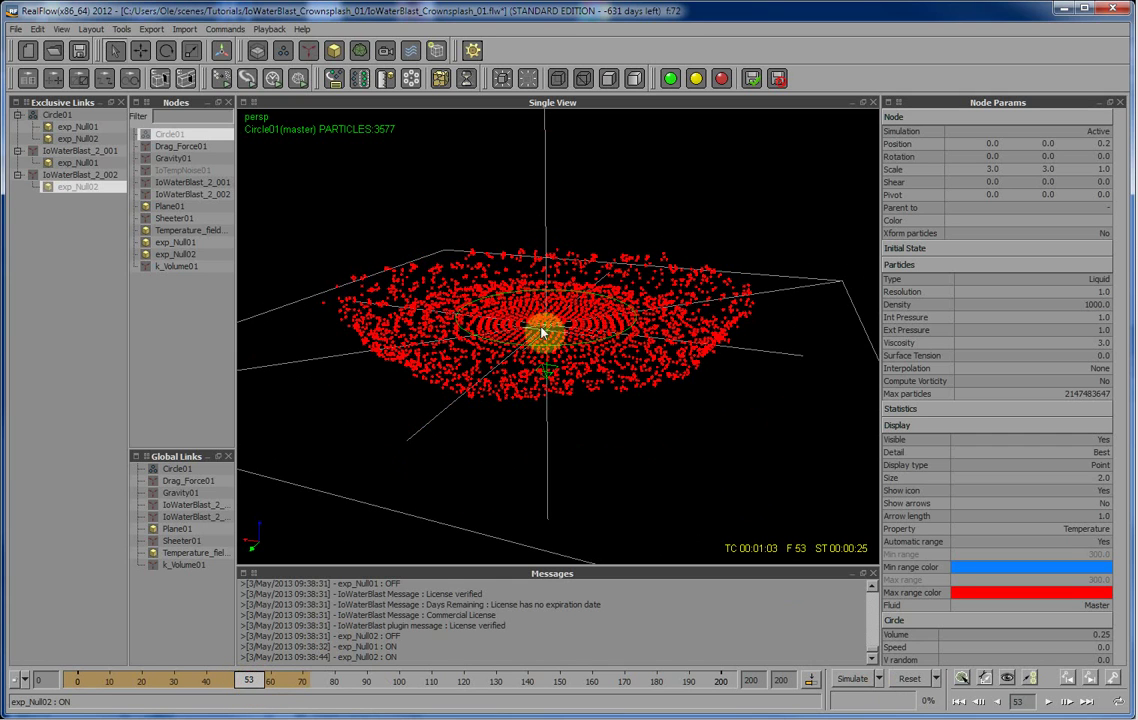
Examine the Temperature curve of exp_Null02 in the Curve Editor around frame 47 and close it.
left_click(221, 254)
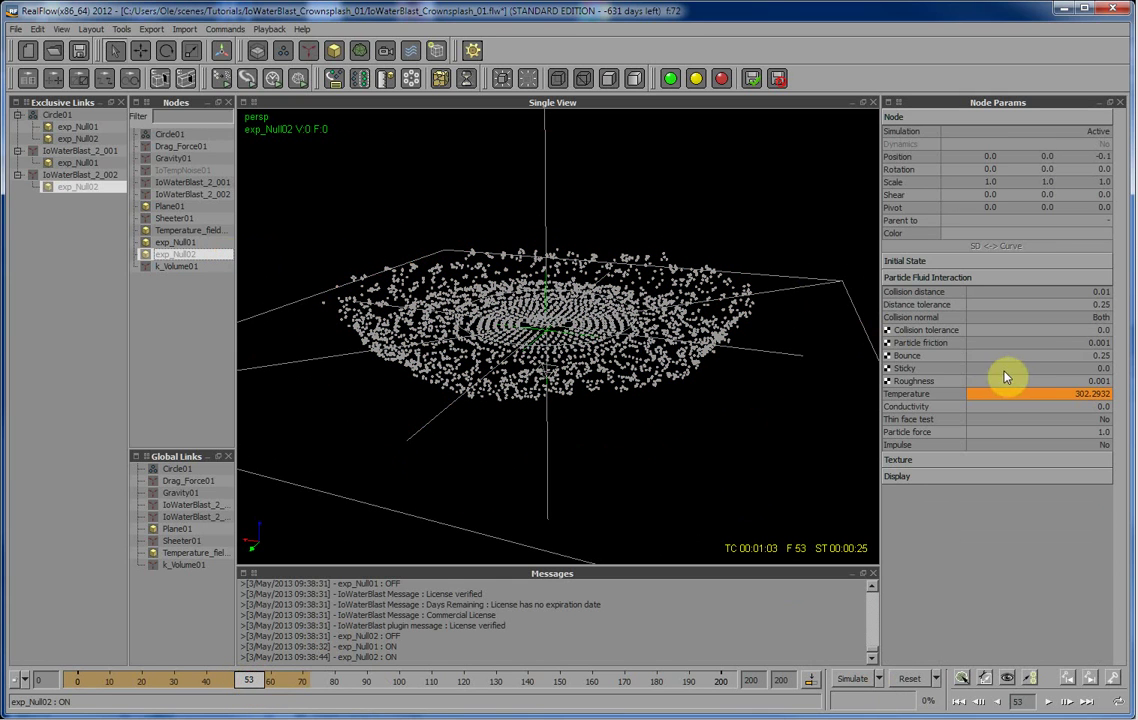
right_click(1018, 395)
left_click(1024, 406)
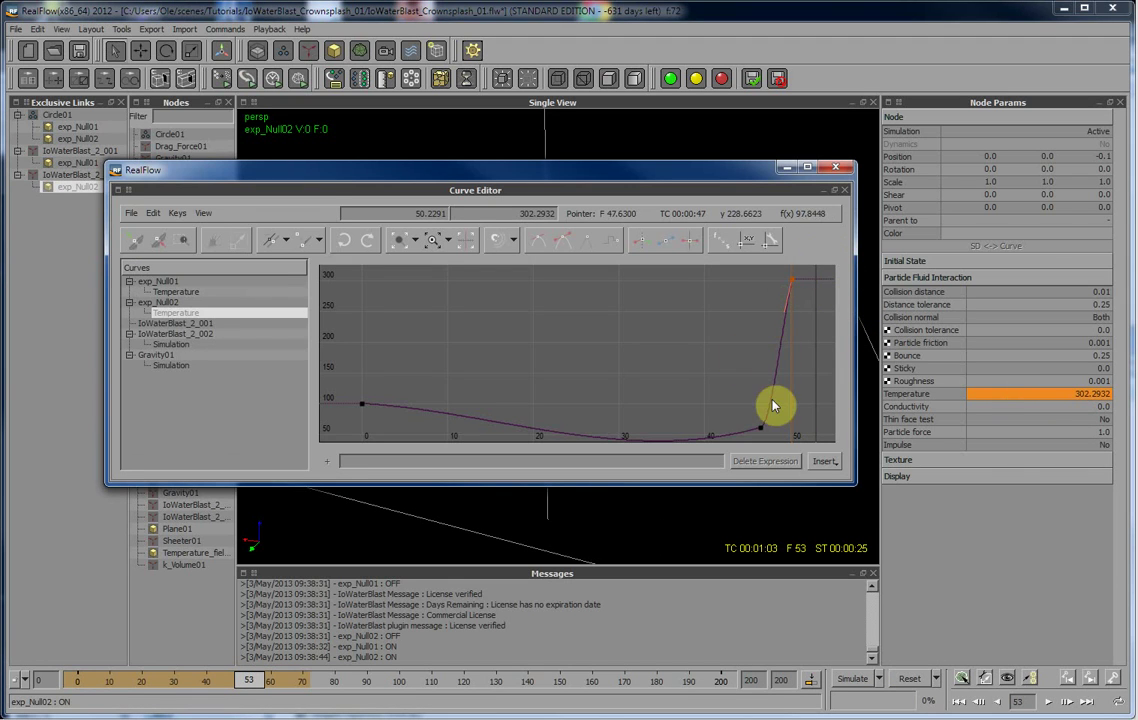
left_click(839, 173)
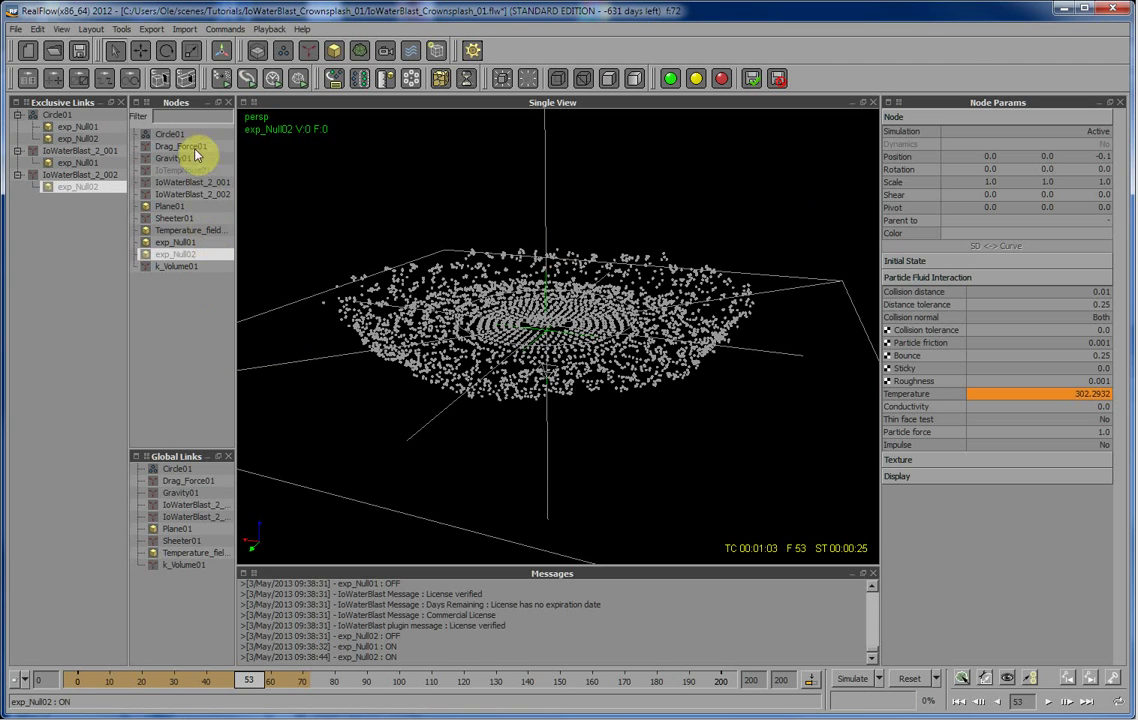
Set Use Temperature to Yes for both IoWaterBlast_2_002 and IoWaterBlast_2_001.
left_click(196, 137)
left_click(188, 194)
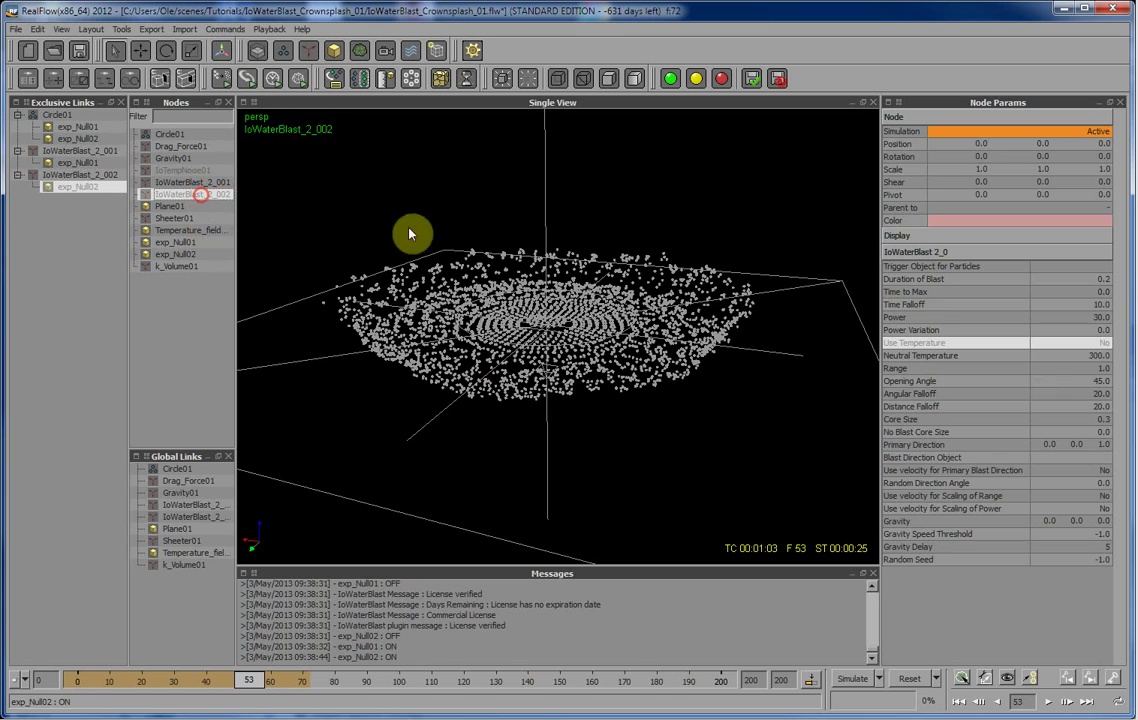
left_click(1100, 343)
left_click(1085, 343)
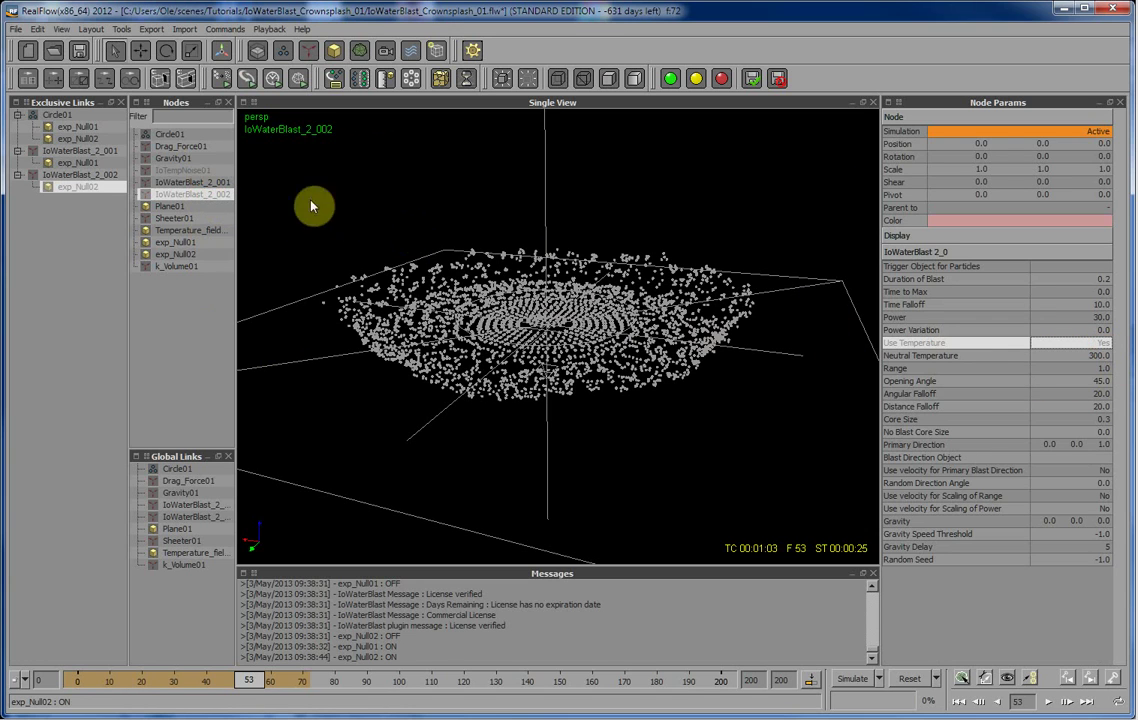
left_click(220, 183)
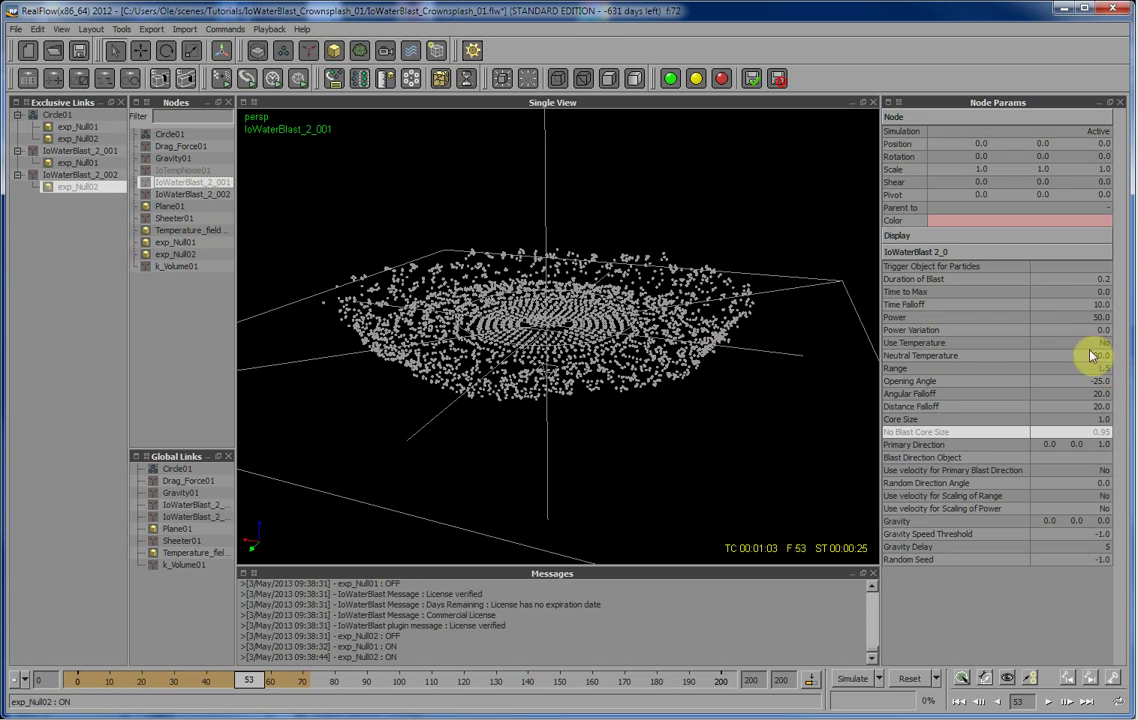
left_click(1077, 344)
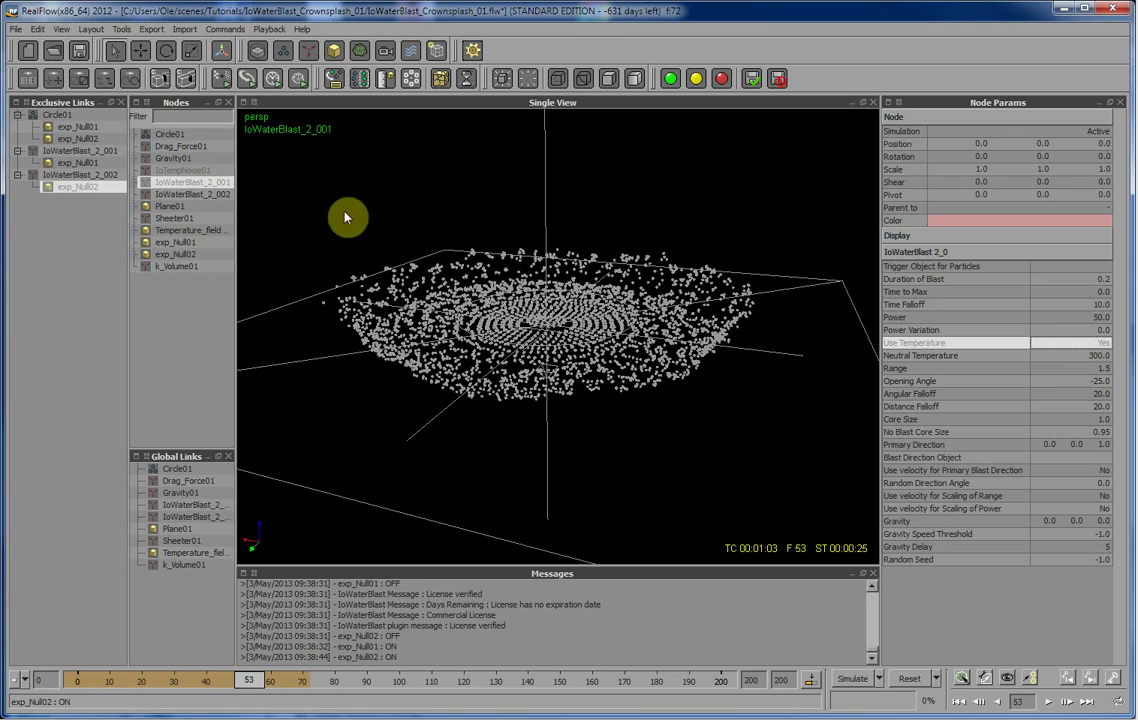
Check the scale of the Temperature_field_null object and add IoTempNoise01 to the Global Links.
left_click(205, 233)
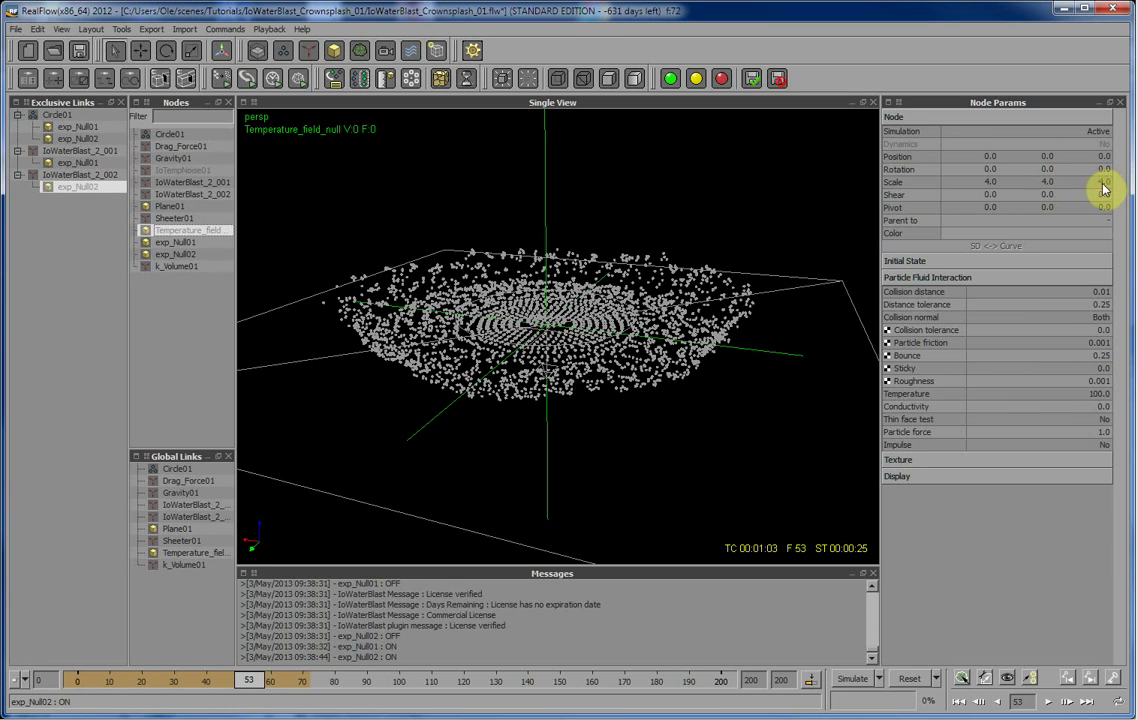
left_click(197, 174)
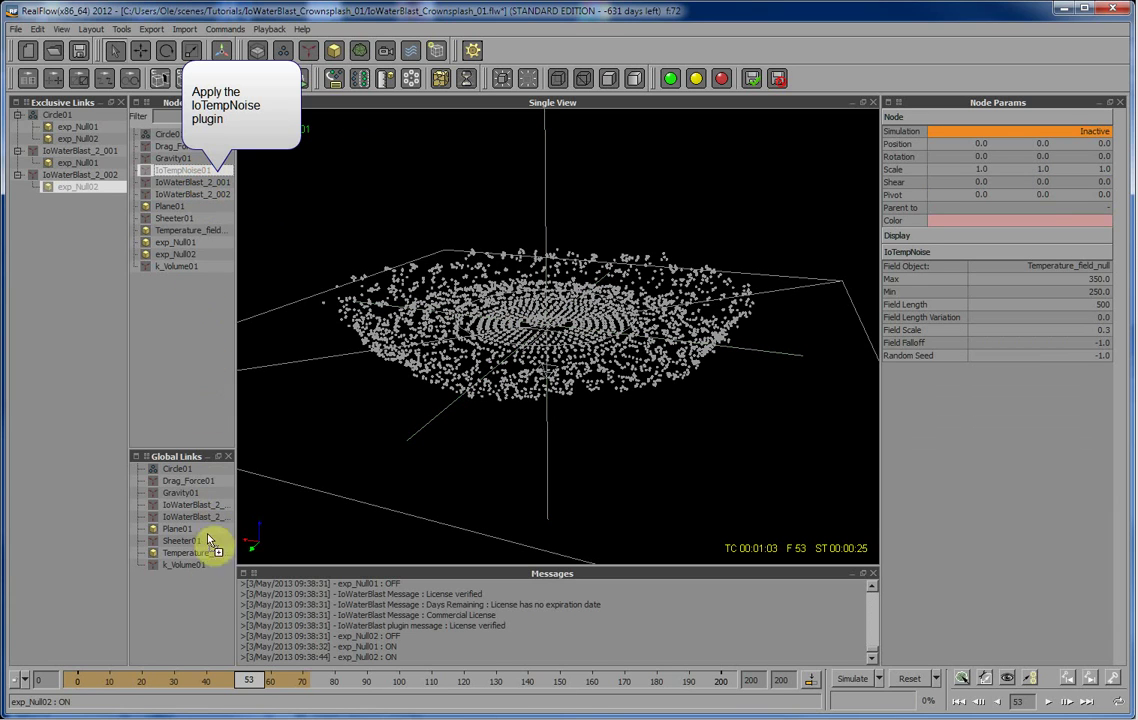
left_click_drag(205, 593, 203, 590)
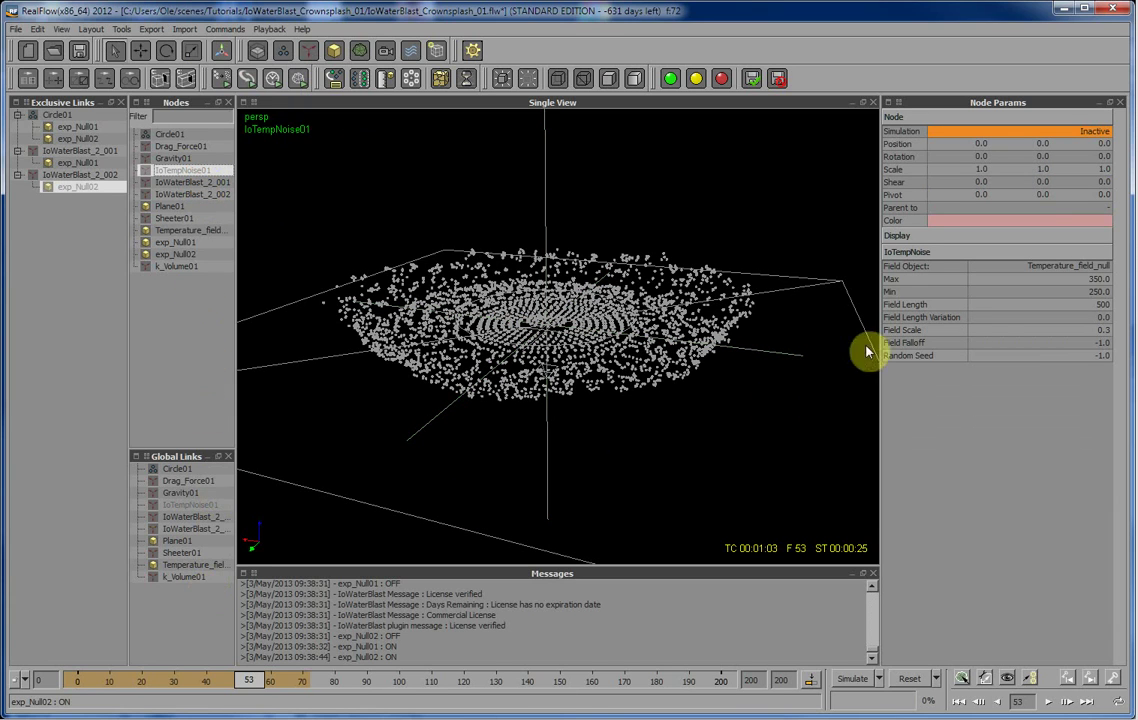
Examine the Simulation curve of IoTempNoise01 in the Curve Editor and close it.
right_click(1036, 133)
left_click(1042, 122)
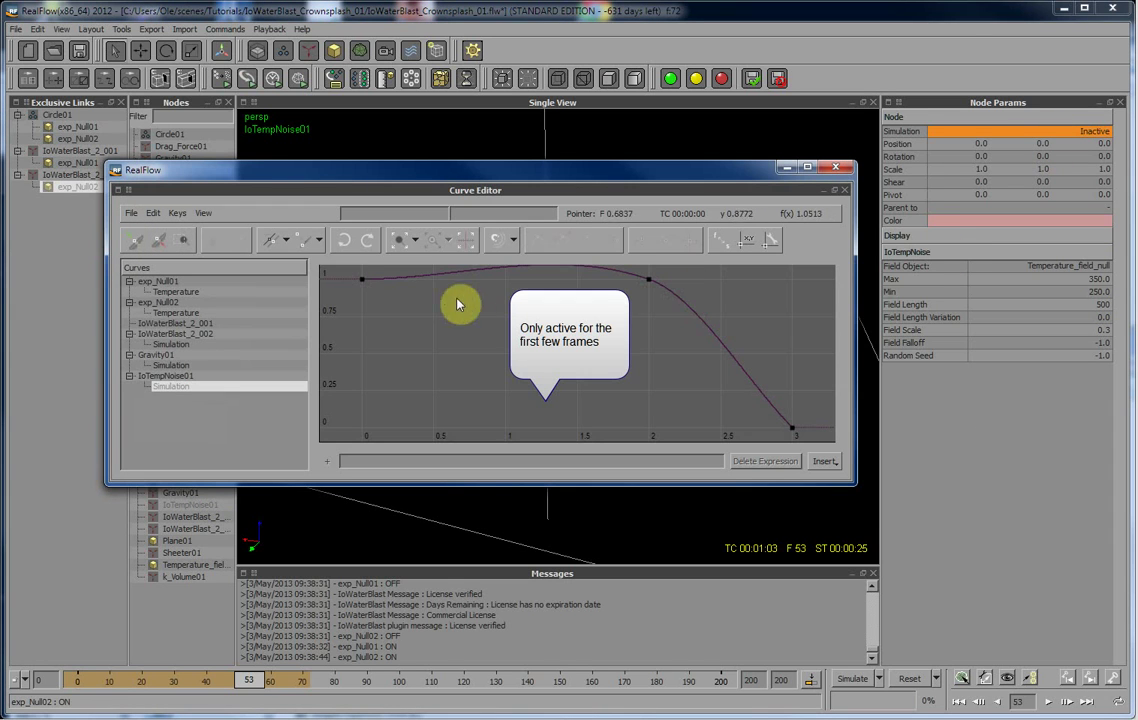
left_click(848, 174)
Reset the scene, simulate Circle01 up to frame 3, and inspect the temperature noise on its particles.
left_click(157, 134)
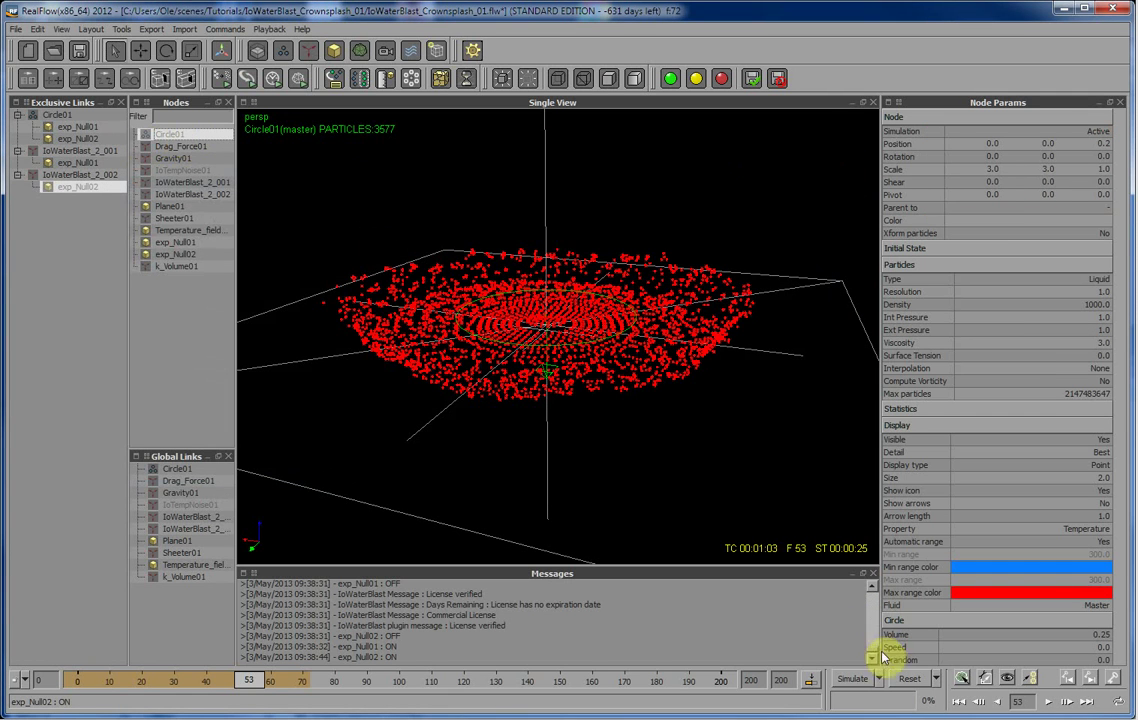
left_click(908, 679)
left_click(855, 680)
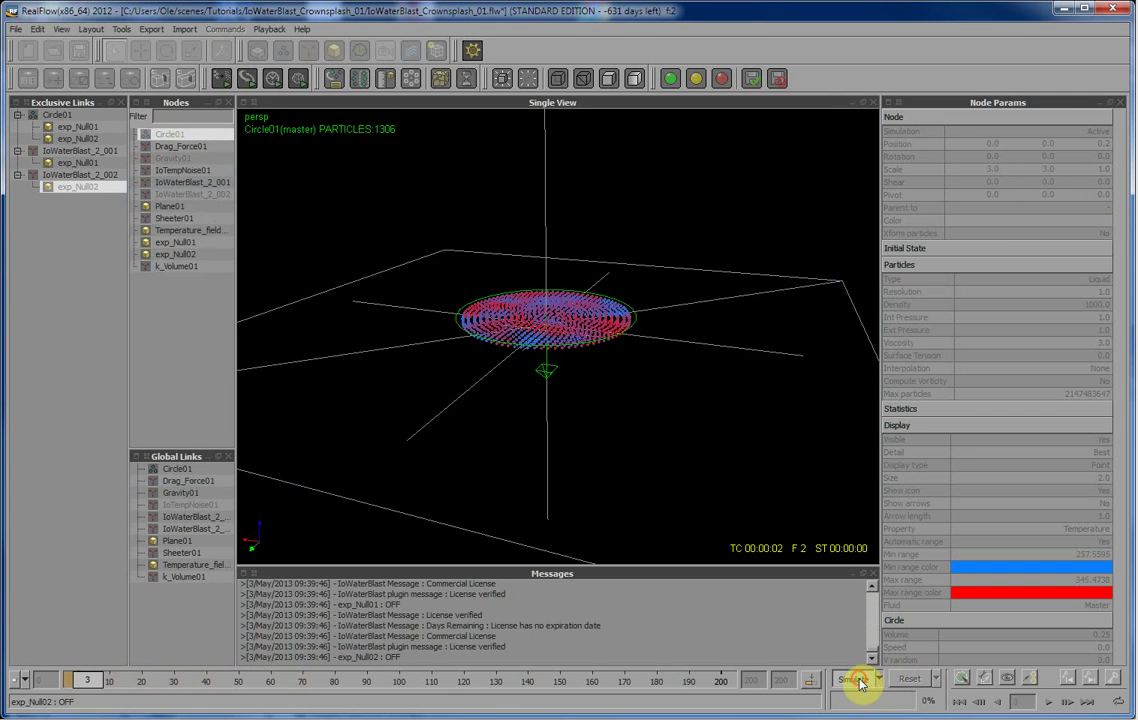
left_click(855, 680)
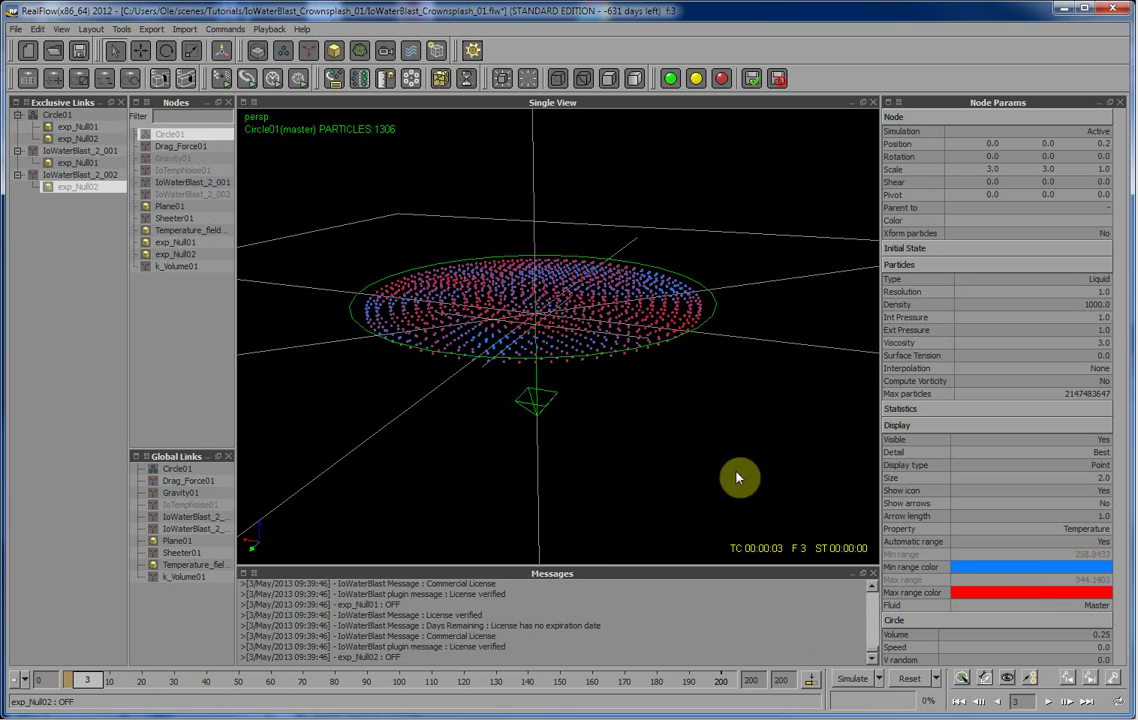
scroll(652, 422, "down", 4)
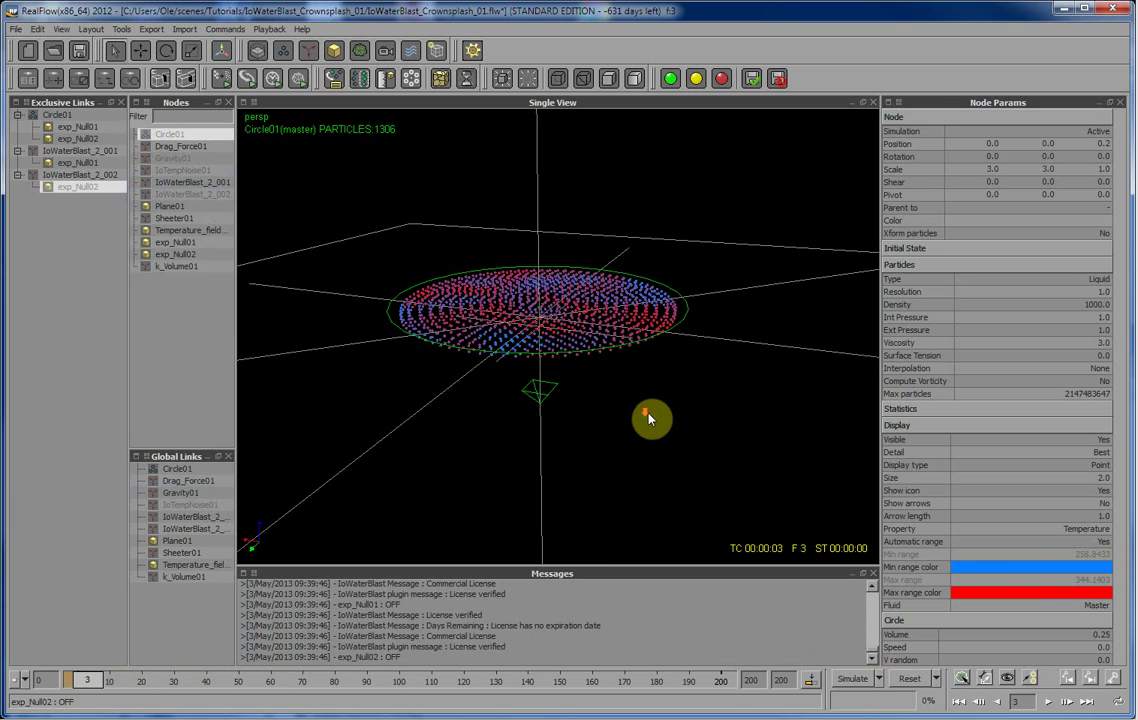
Continue the simulation to frame 23 and inspect the shape of the splash ring.
left_click(863, 684)
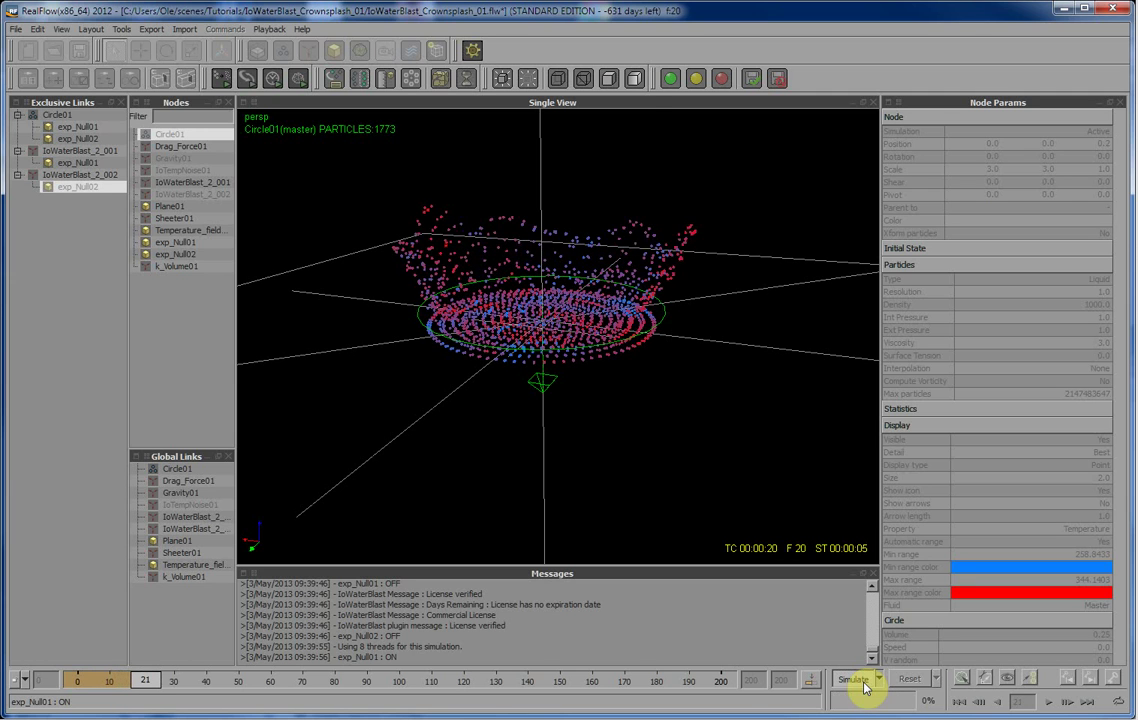
left_click(864, 685)
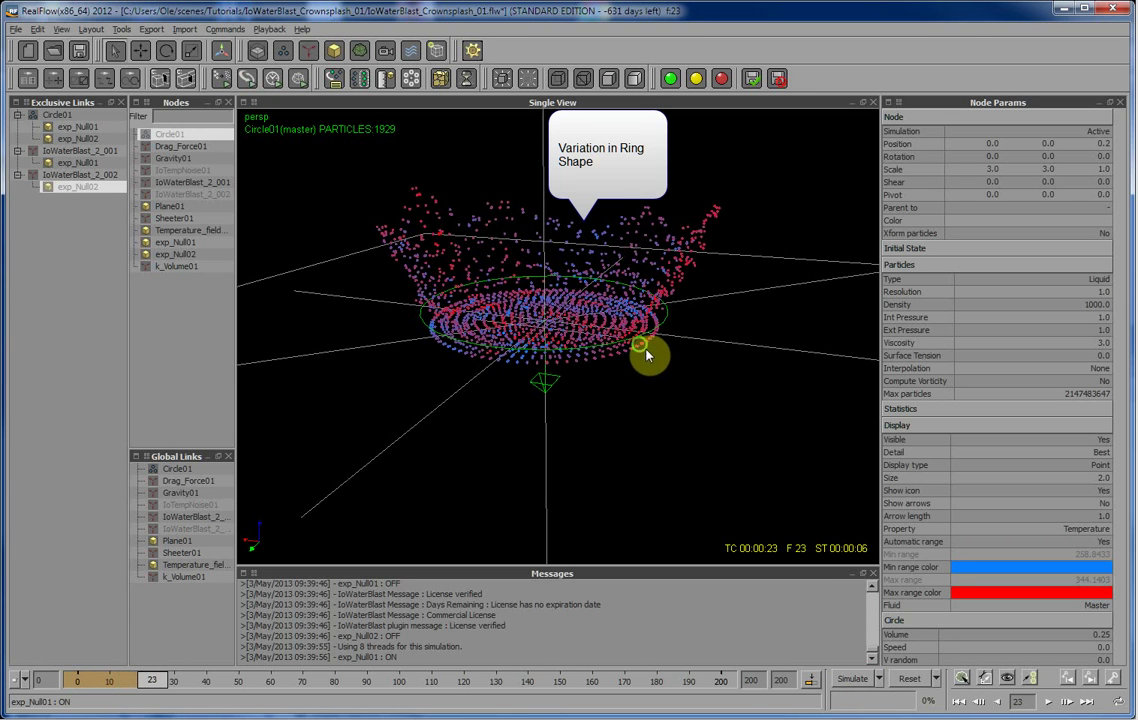
left_click_drag(646, 355, 456, 203, "alt")
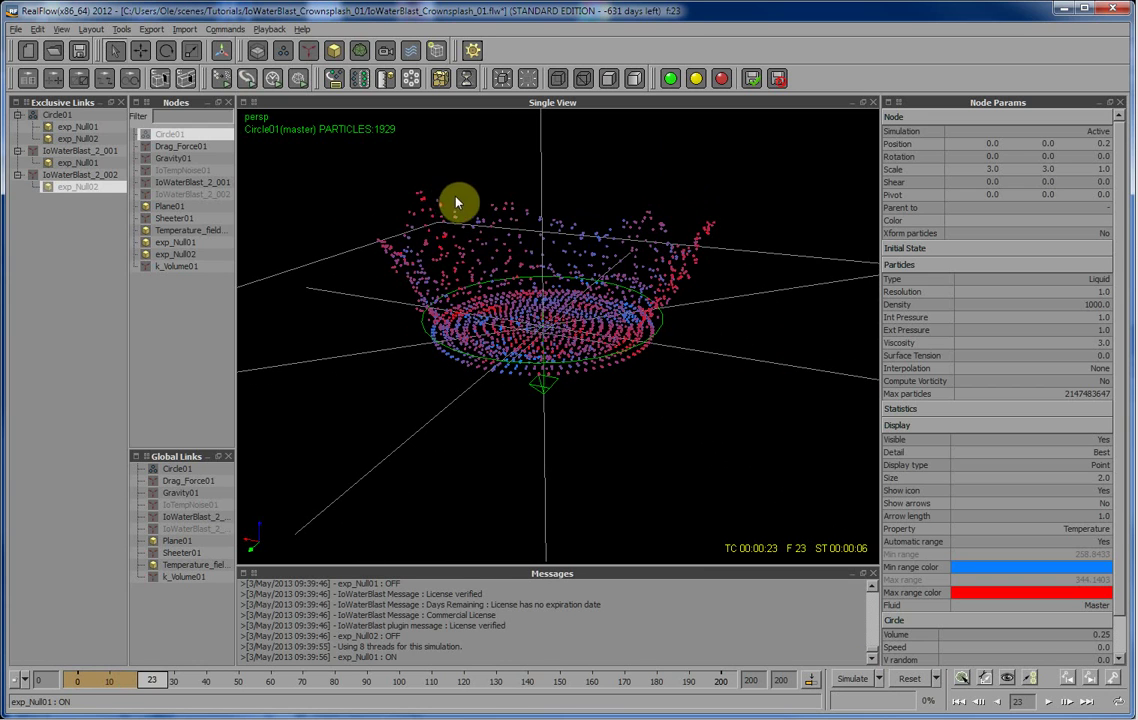
Resume the simulation from frame 23, watch the crown and central jet develop, and stop at frame 114.
left_click(855, 682)
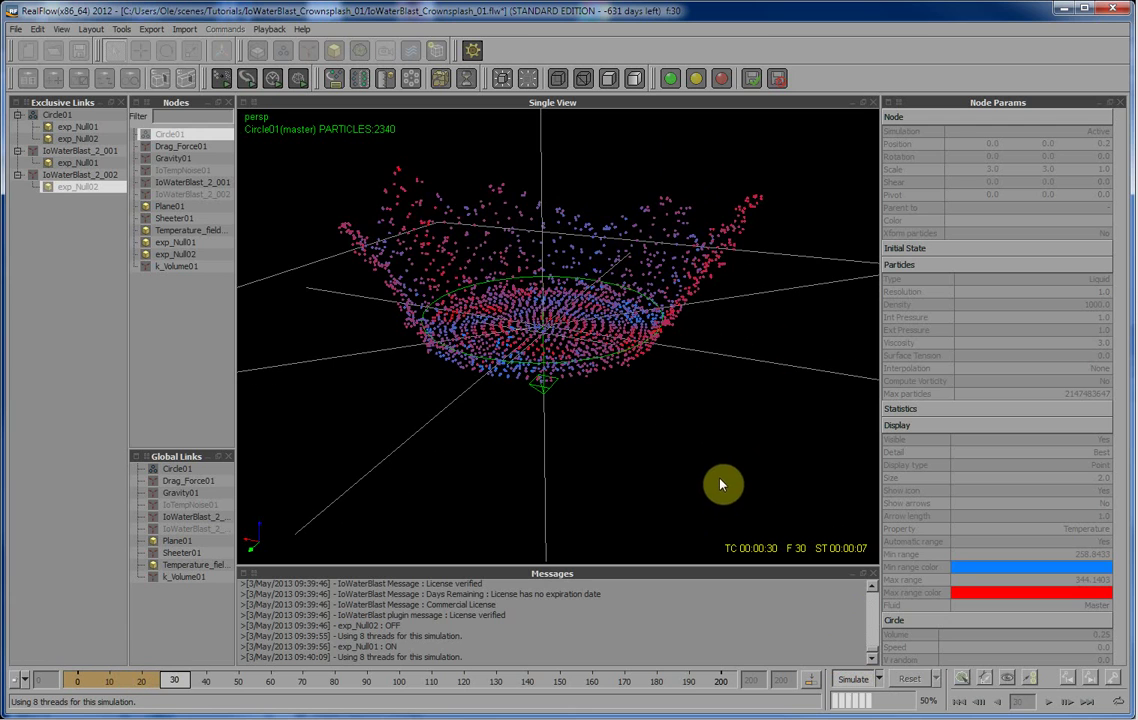
left_click_drag(721, 470, 558, 474, "alt")
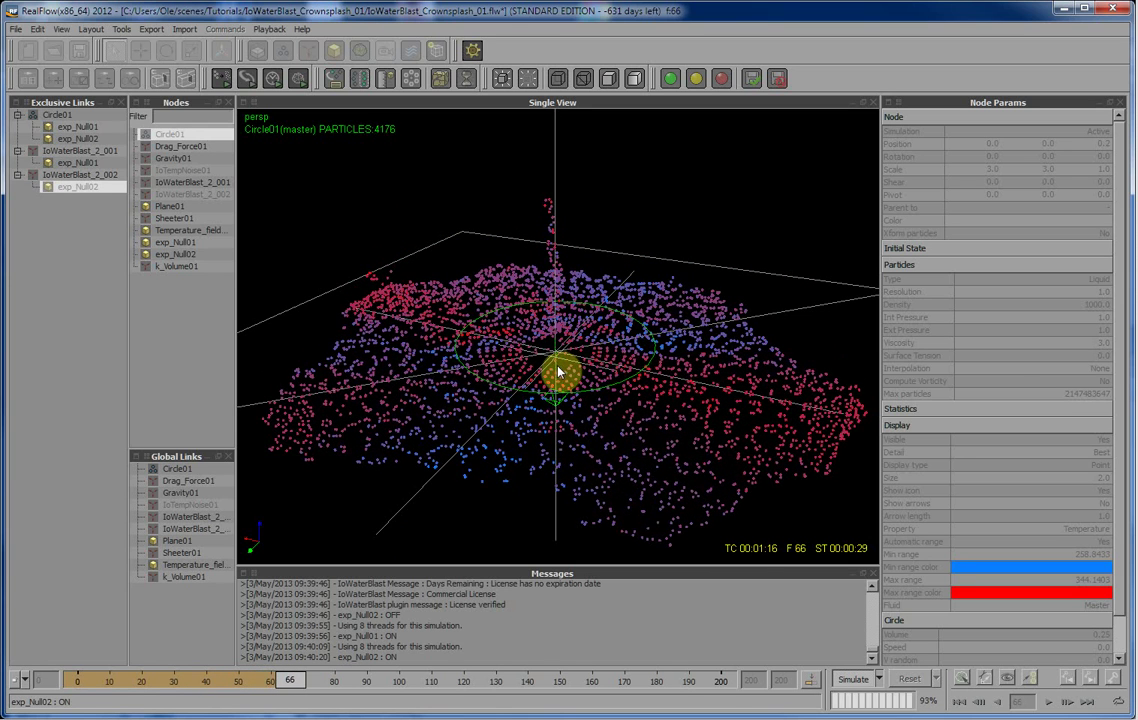
left_click_drag(558, 372, 556, 344, "alt")
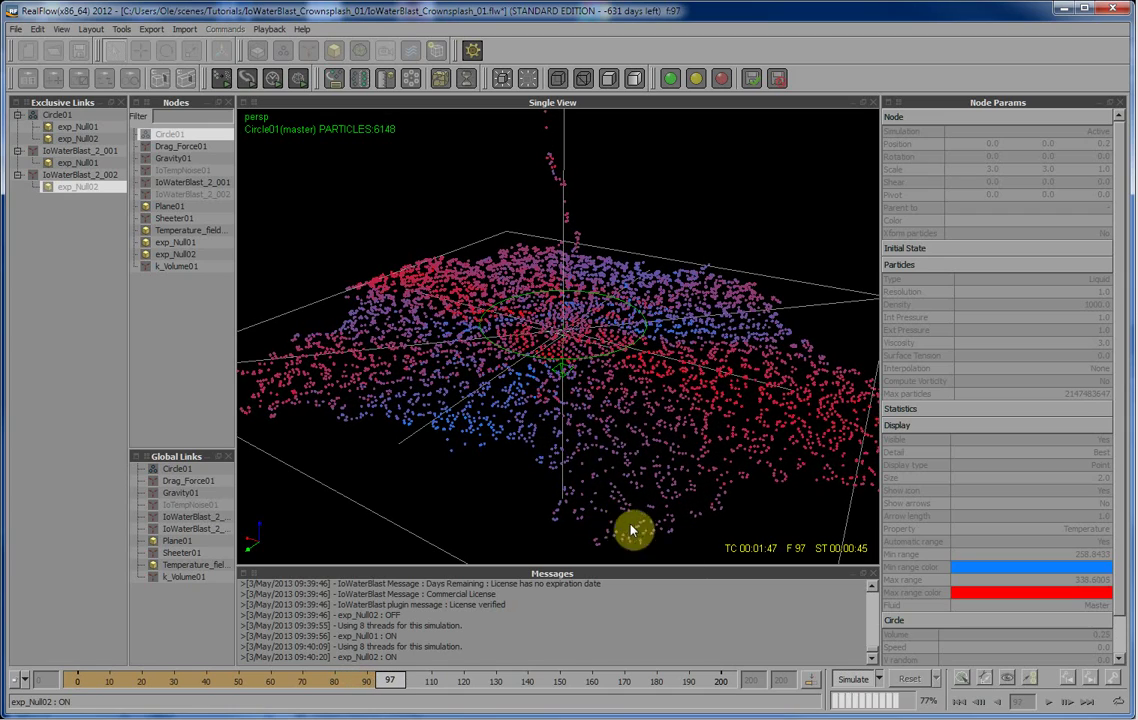
left_click(856, 681)
Return to frame 0, play back the simulated splash, and stop the playback at frame 150.
left_click(958, 702)
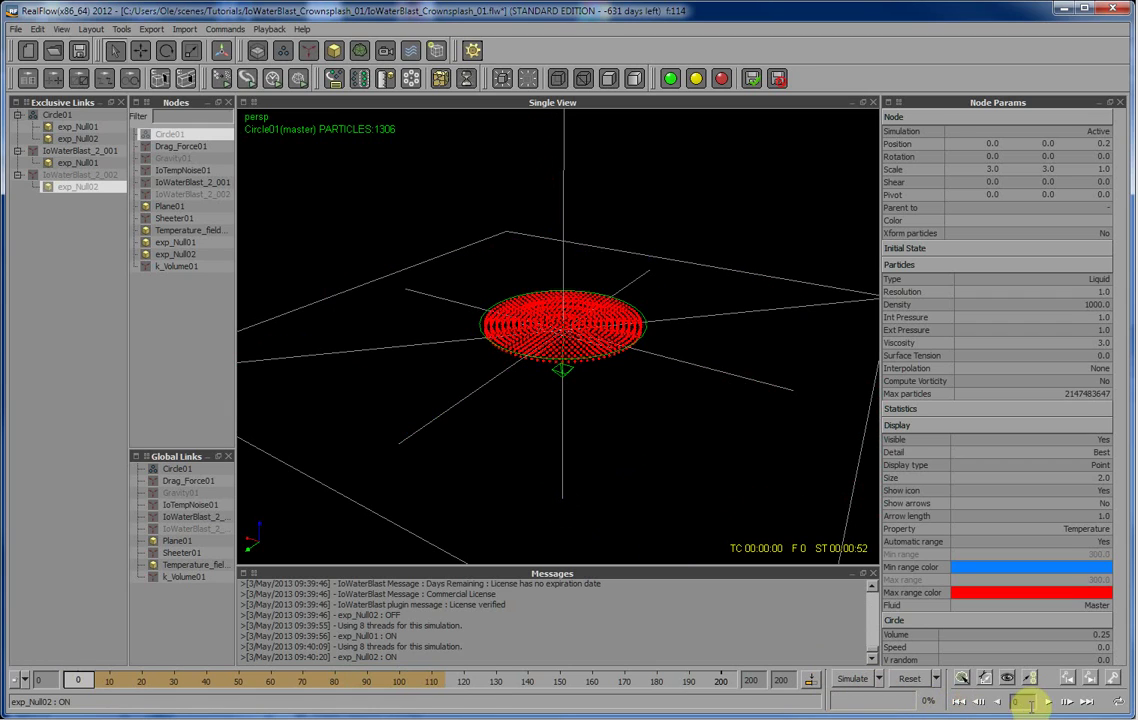
left_click(1047, 702)
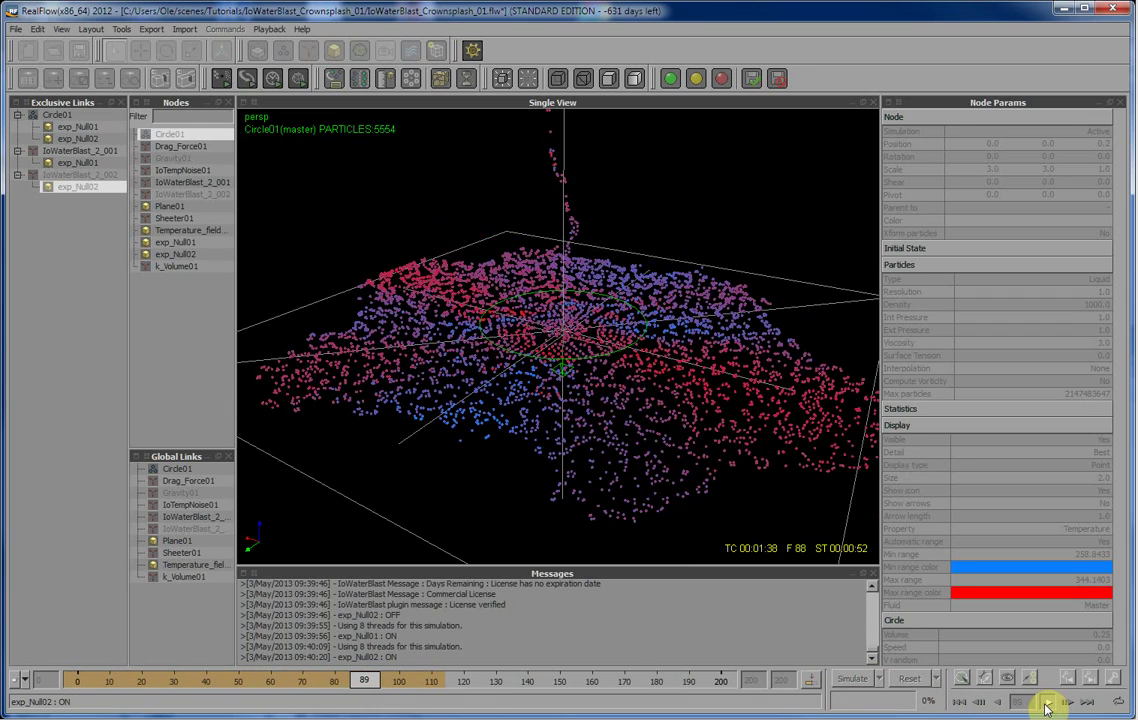
left_click(1047, 703)
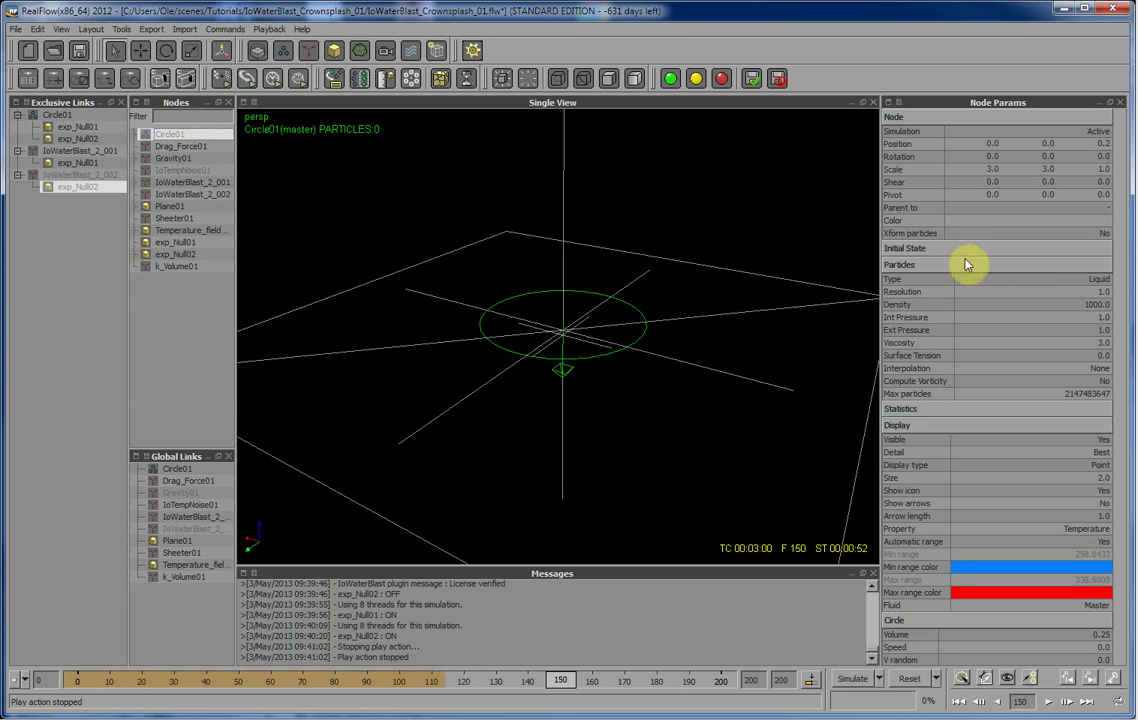
Set Circle01's particle Resolution to 5.0 and reset the scene.
left_click(1026, 293)
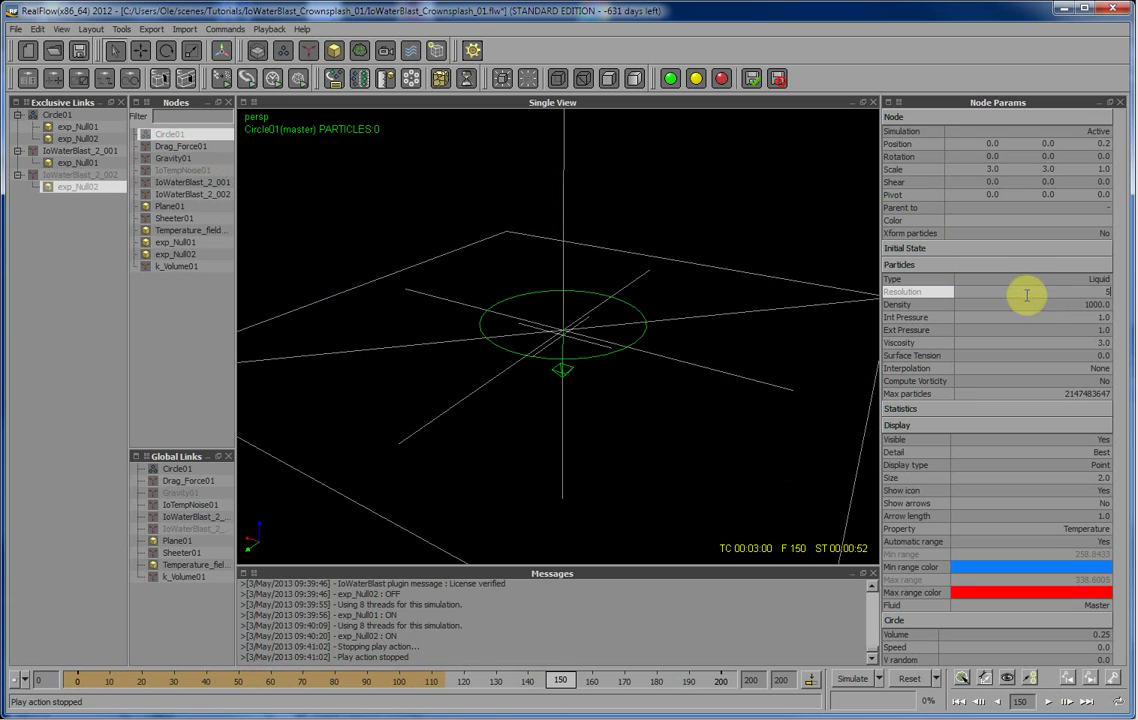
type("5")
left_click(907, 679)
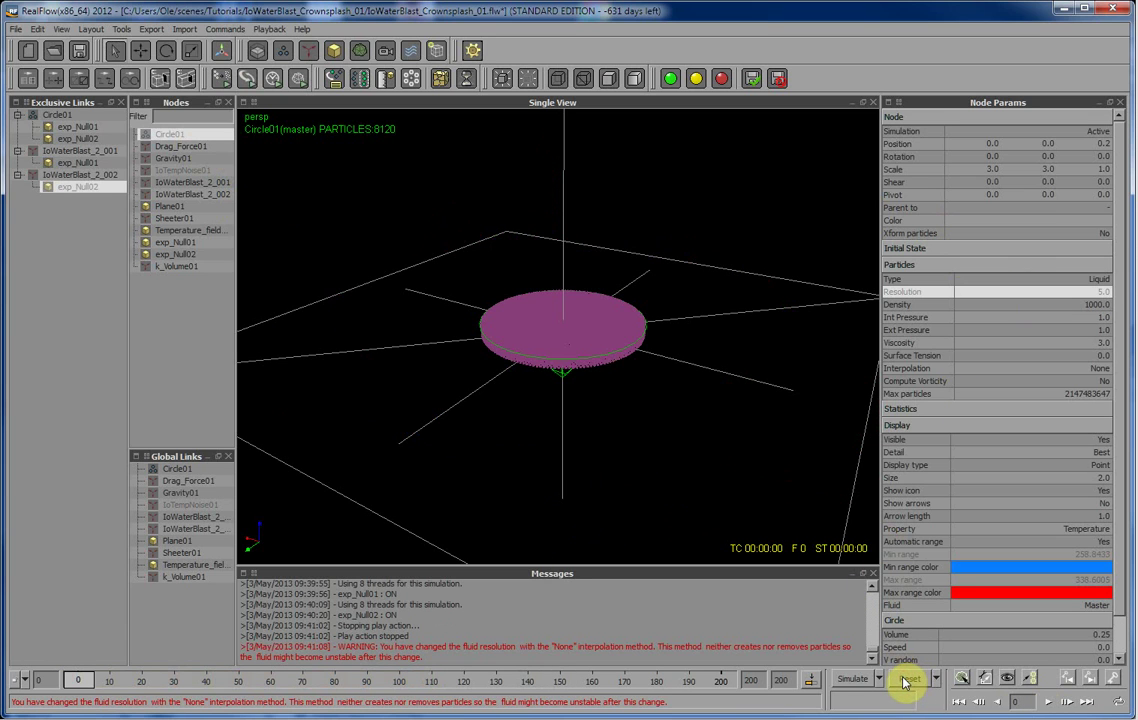
Simulate the higher-resolution splash up to frame 200 and play it back from frame 0.
left_click(856, 680)
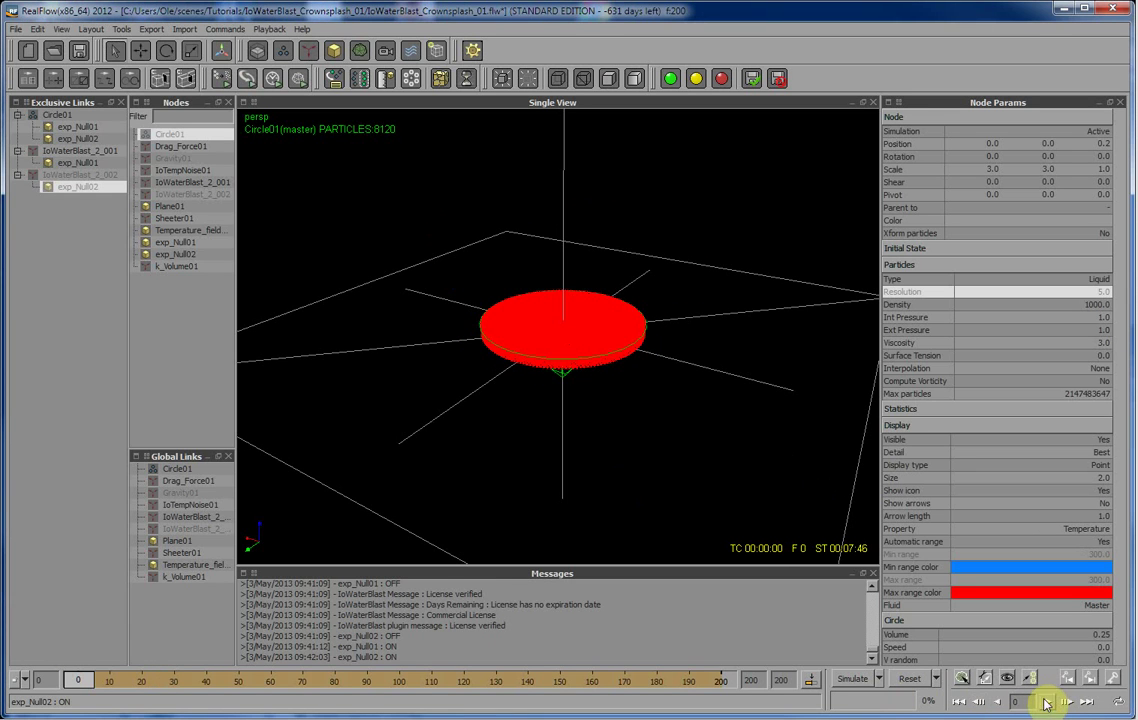
left_click(1049, 703)
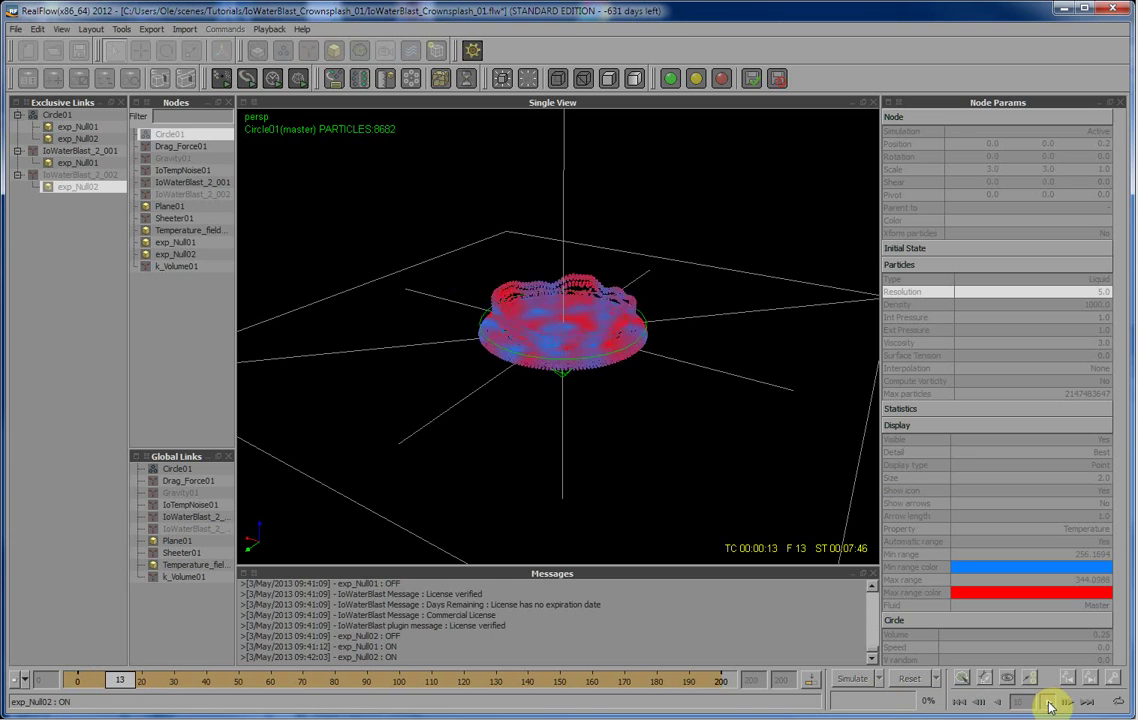